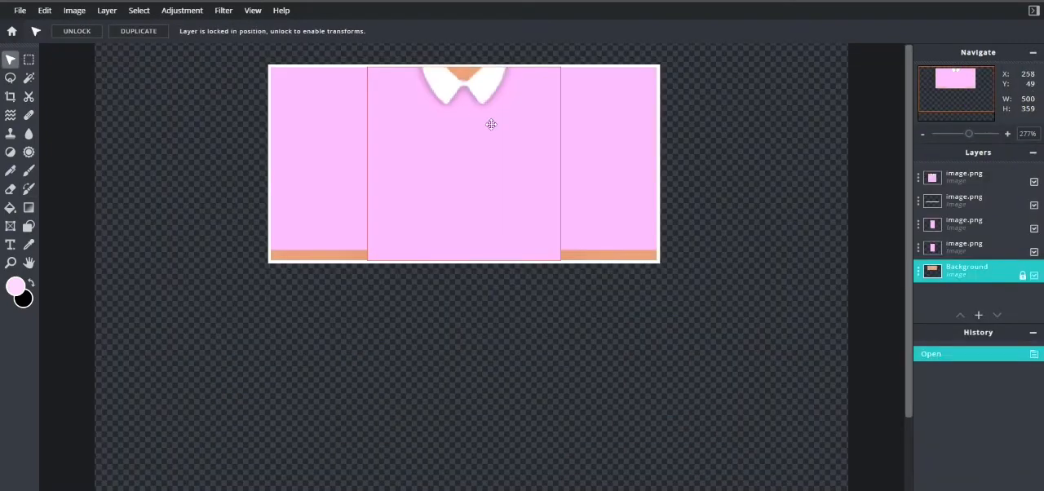
pyautogui.scroll(1, 845, 51)
pyautogui.scroll(-1, 844, 59)
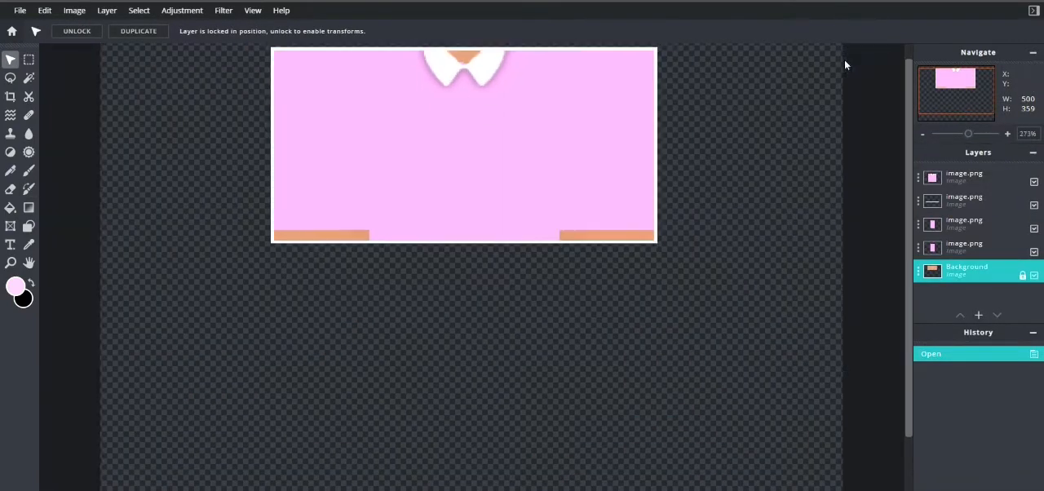
pyautogui.scroll(-1, 844, 65)
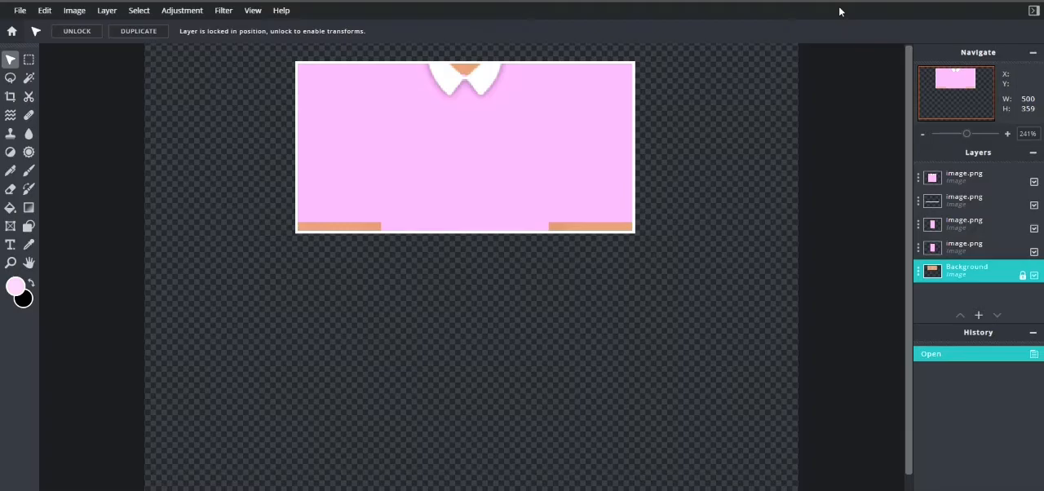
# Step: Open the blank roblox template.png as a new document alongside display.png
pyautogui.click(11, 31)
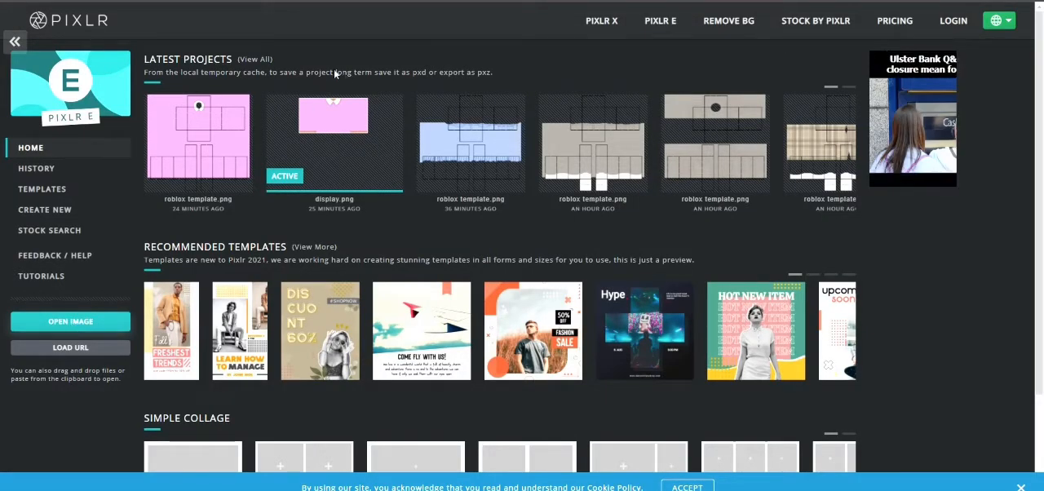
pyautogui.click(447, 235)
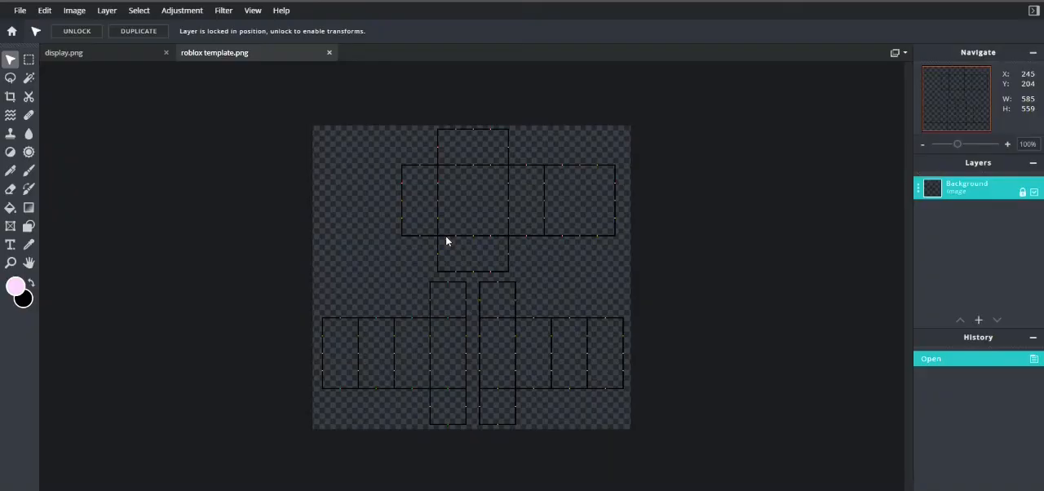
# Step: Set the foreground colour to a pale green, #B5ECBB
pyautogui.click(15, 287)
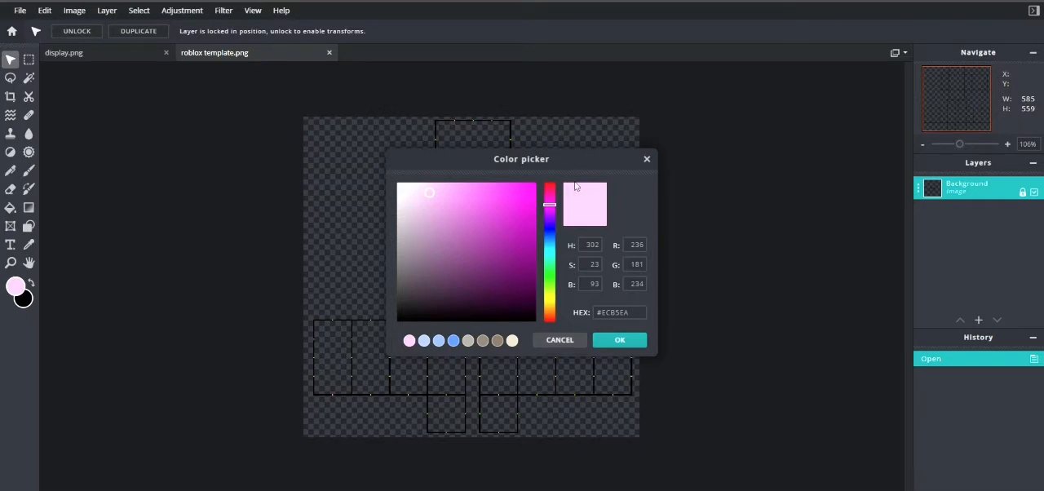
pyautogui.moveTo(551, 217); pyautogui.dragTo(558, 277)
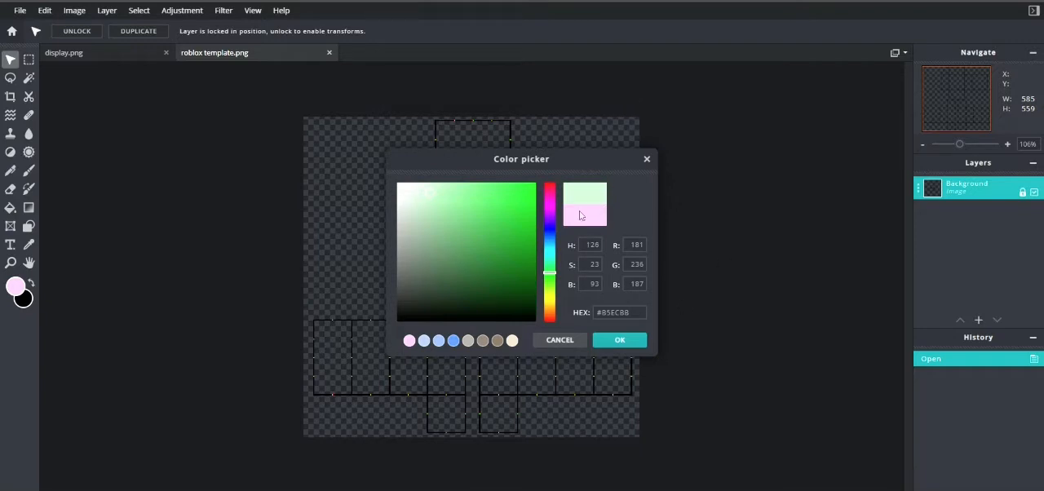
pyautogui.click(619, 341)
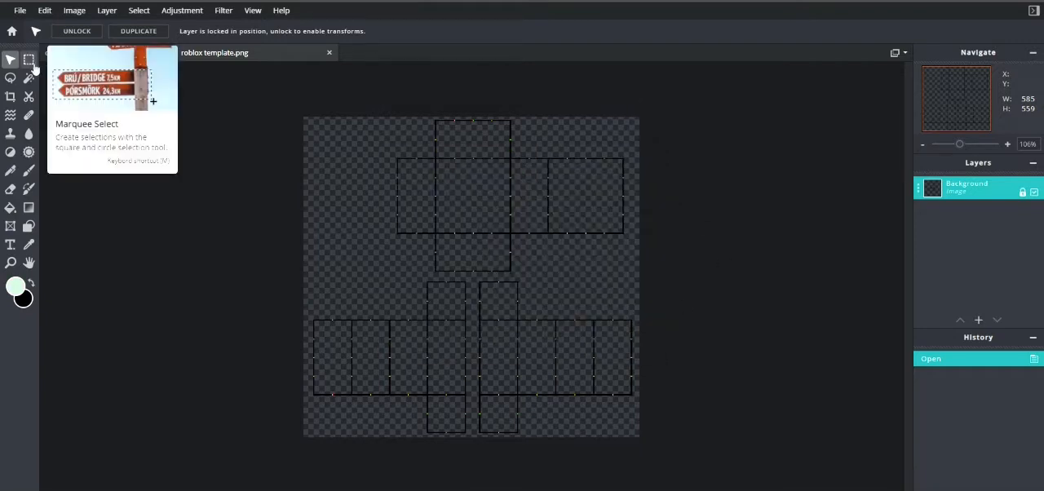
# Step: Select a rectangular area spanning the template's full width from the top edge down to about 477 px, just above the sleeve ends
pyautogui.click(29, 60)
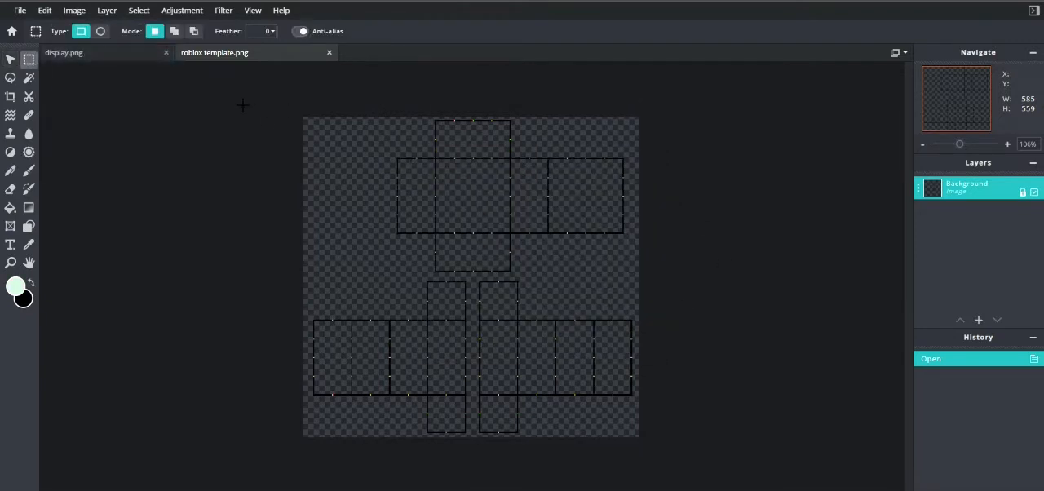
pyautogui.moveTo(233, 96); pyautogui.dragTo(653, 400)
pyautogui.scroll(3, 650, 409)
pyautogui.scroll(1, 522, 408)
pyautogui.scroll(-4, 464, 375)
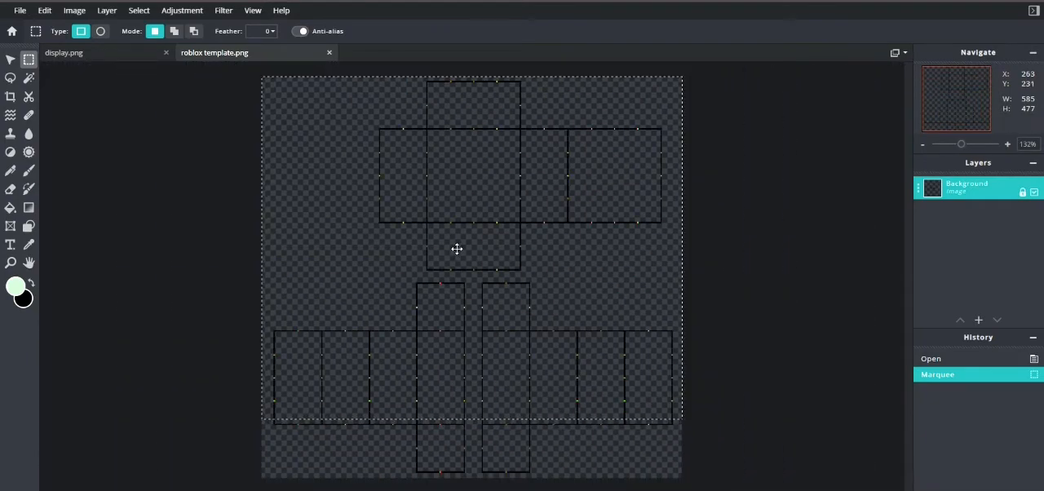
# Step: Fill the selected area with the pale green on a new empty layer placed beneath the Background outline layer
pyautogui.press('g')
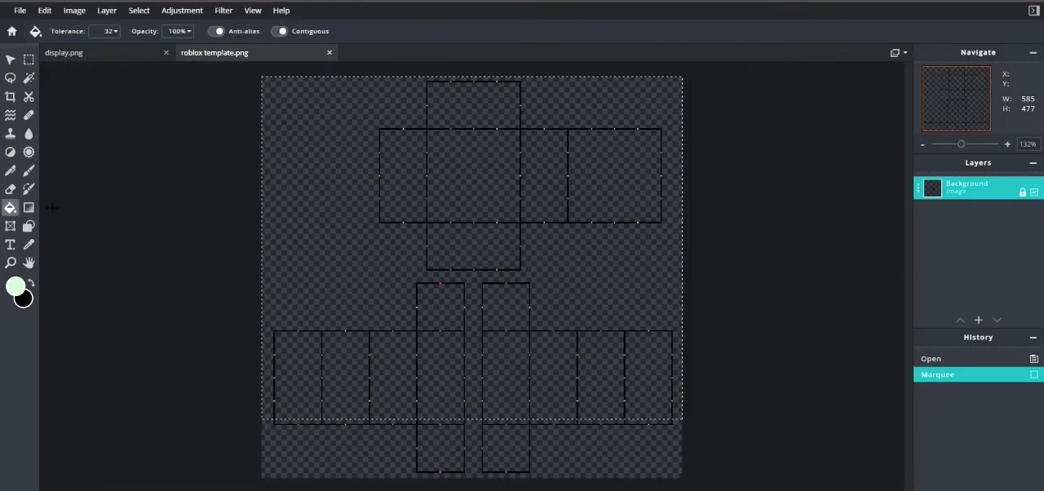
pyautogui.click(349, 245)
pyautogui.hotkey('ctrl', 'z')
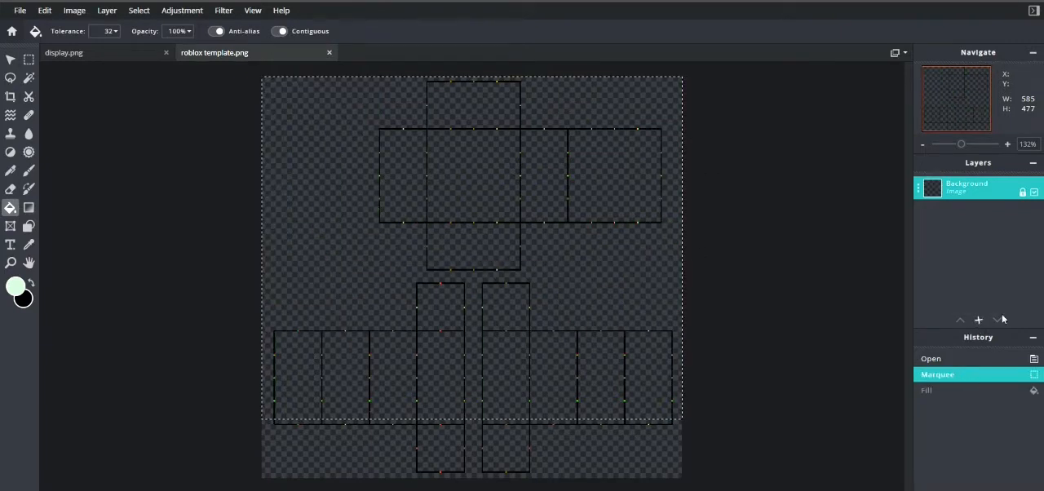
pyautogui.moveTo(983, 326)
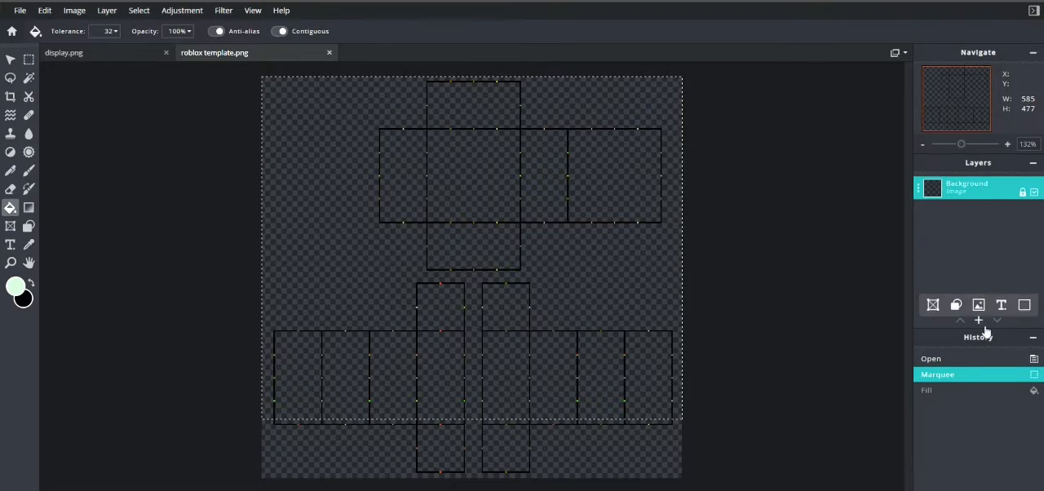
pyautogui.click(1024, 306)
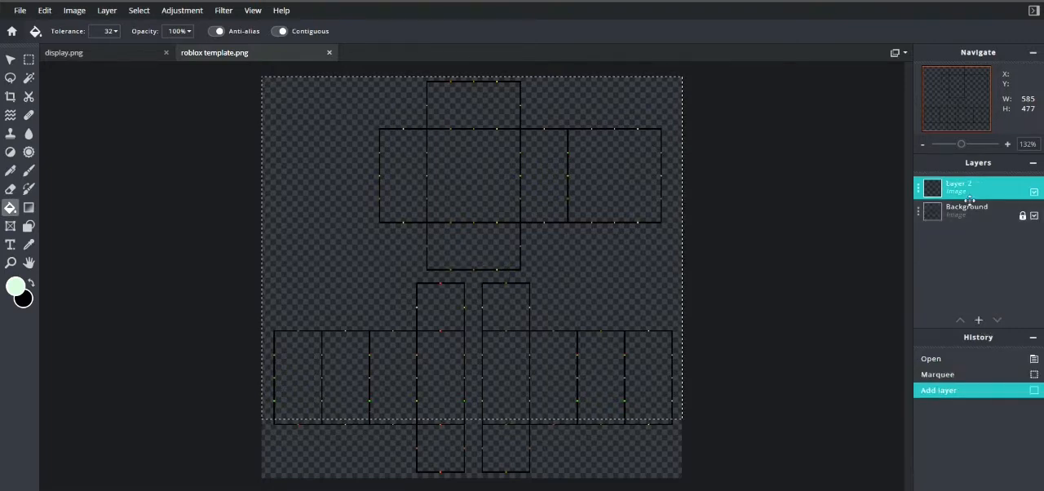
pyautogui.moveTo(954, 189); pyautogui.dragTo(954, 213)
pyautogui.click(454, 189)
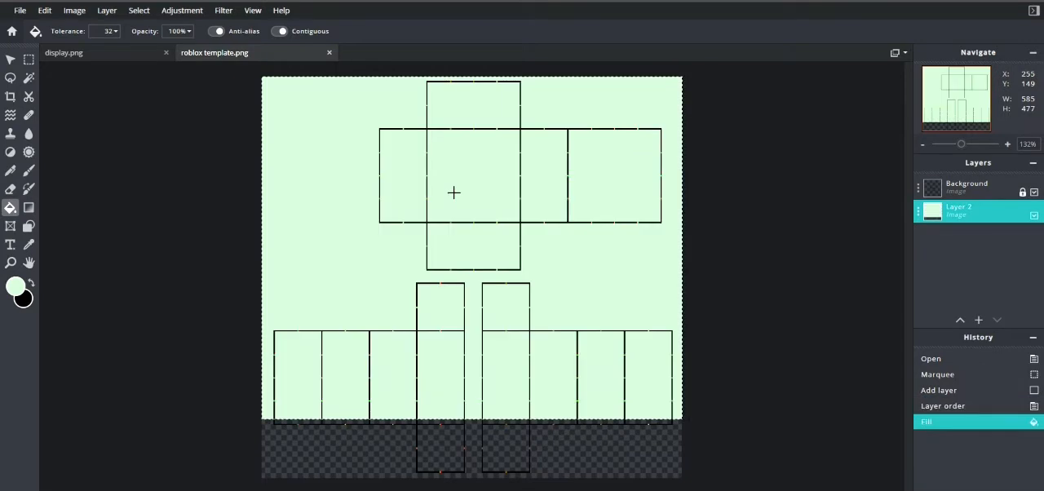
# Step: Clear the rectangular selection around the green fill
pyautogui.scroll(-2, 463, 200)
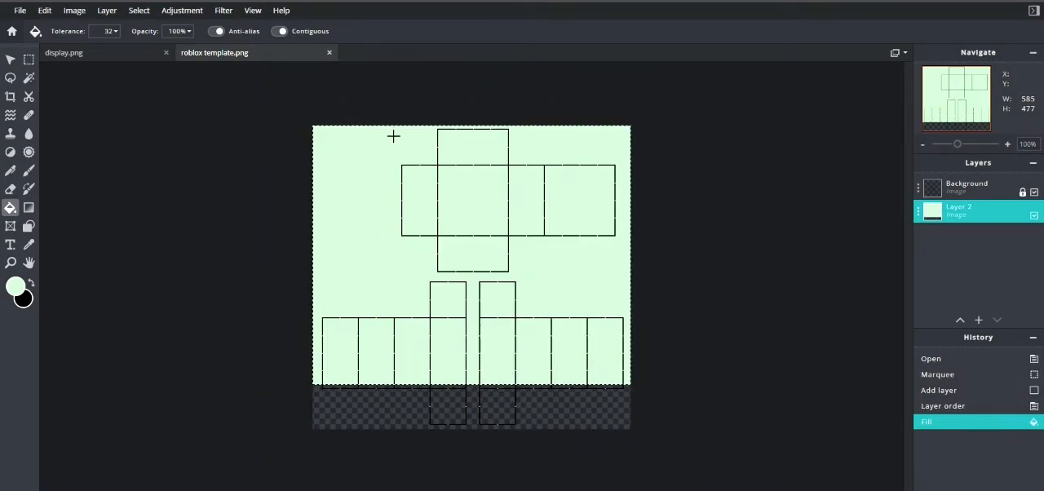
pyautogui.click(29, 59)
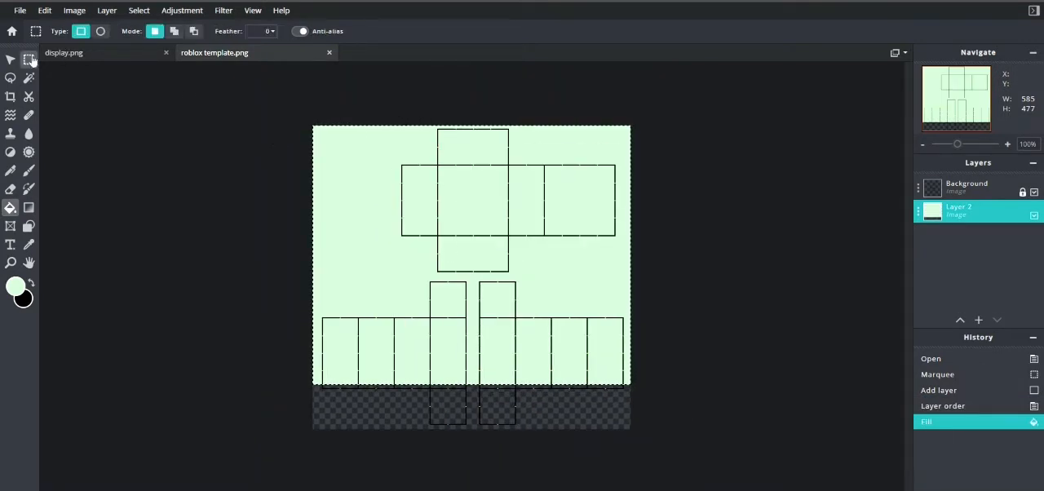
pyautogui.click(555, 432)
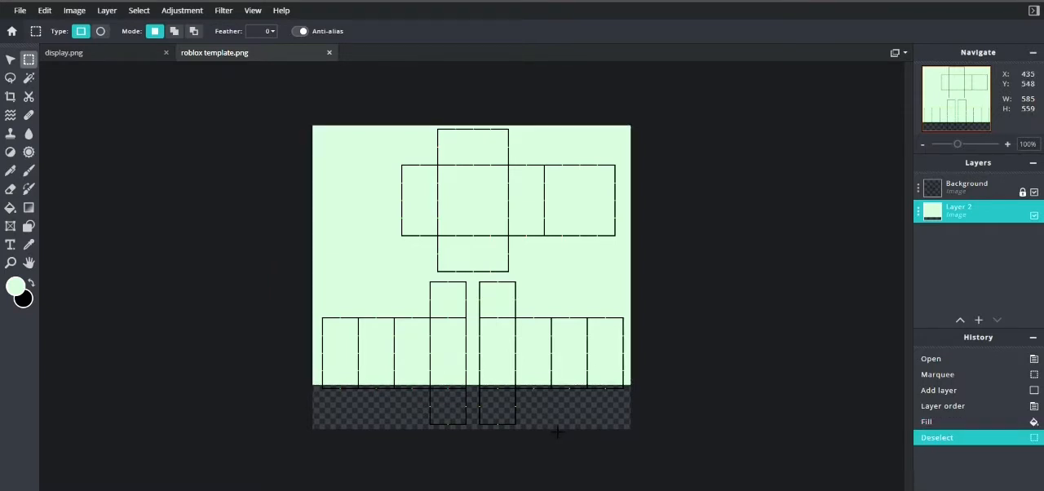
# Step: Add collar.png as an image layer, aligned to the canvas origin and enlarged to 585 × 559
pyautogui.moveTo(986, 324)
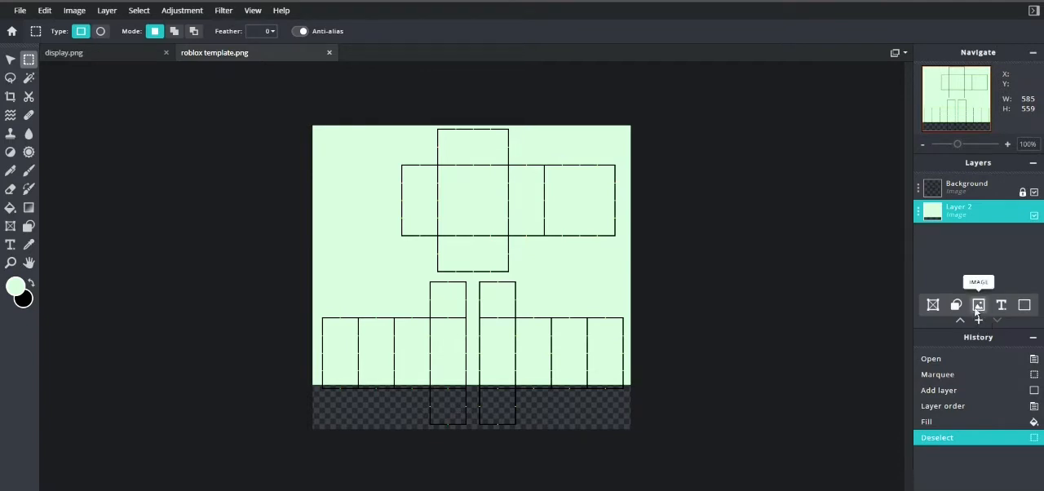
pyautogui.doubleClick(410, 138)
pyautogui.moveTo(407, 212); pyautogui.dragTo(389, 195)
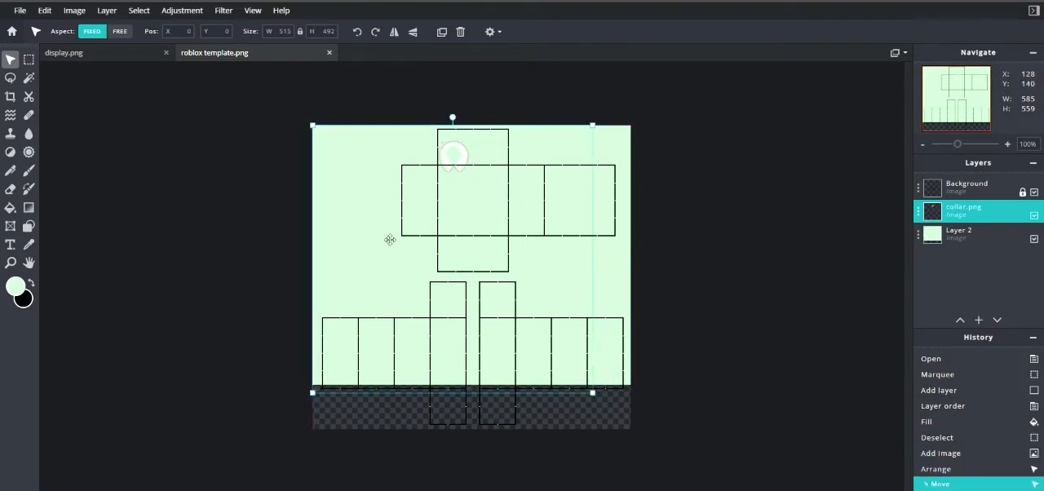
pyautogui.moveTo(592, 393); pyautogui.dragTo(634, 443)
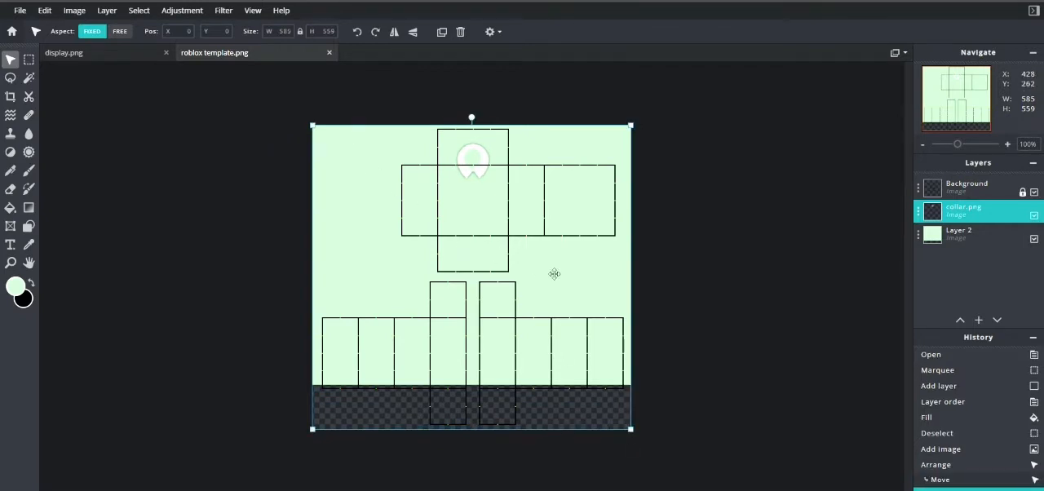
# Step: Set the Eraser's softness to 0% for work on the green Layer 2 around the collar
pyautogui.click(9, 189)
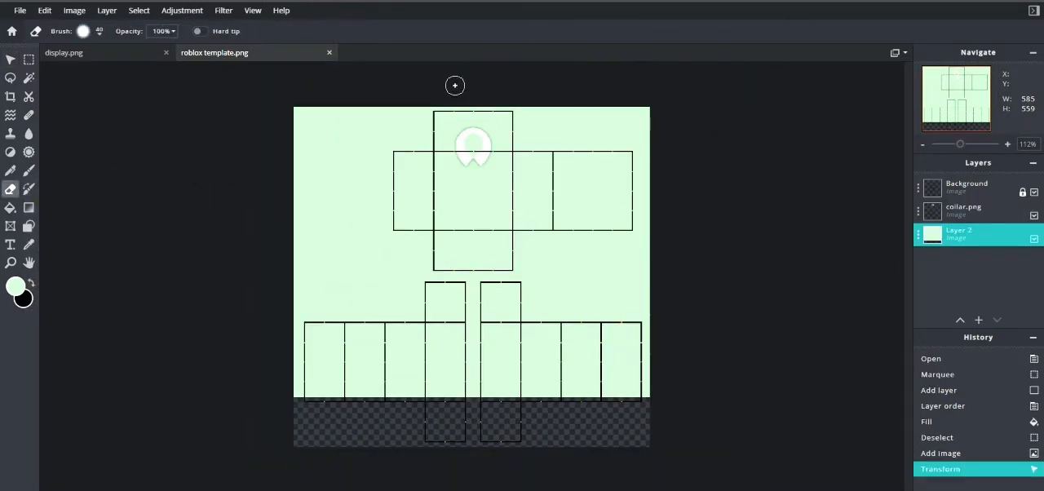
pyautogui.scroll(4, 489, 139)
pyautogui.scroll(5, 530, 181)
pyautogui.moveTo(910, 169); pyautogui.dragTo(906, 82)
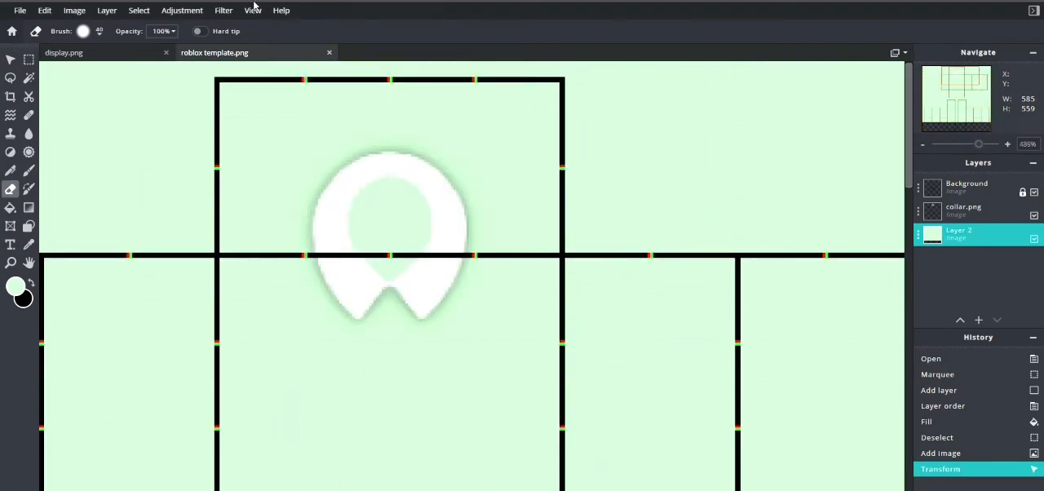
pyautogui.click(96, 32)
pyautogui.moveTo(107, 101); pyautogui.dragTo(88, 101)
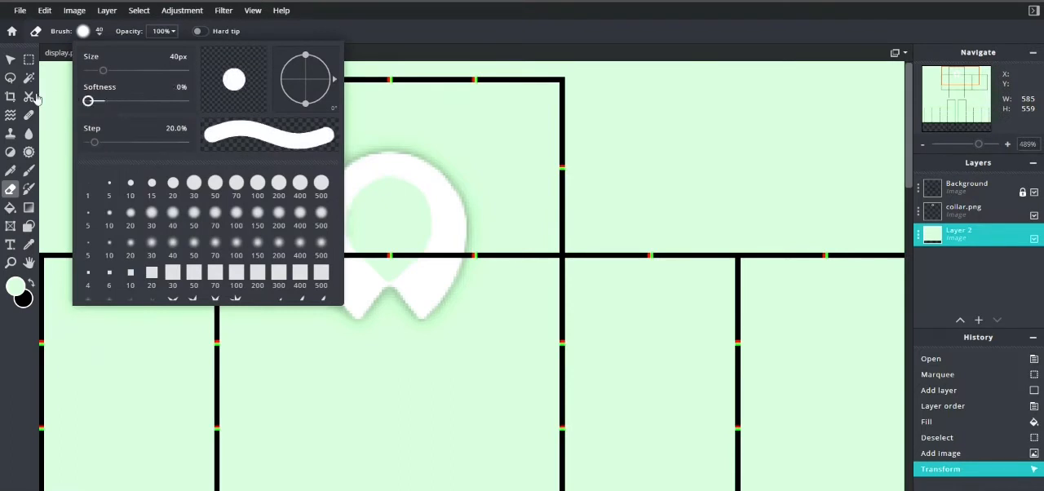
pyautogui.click(451, 209)
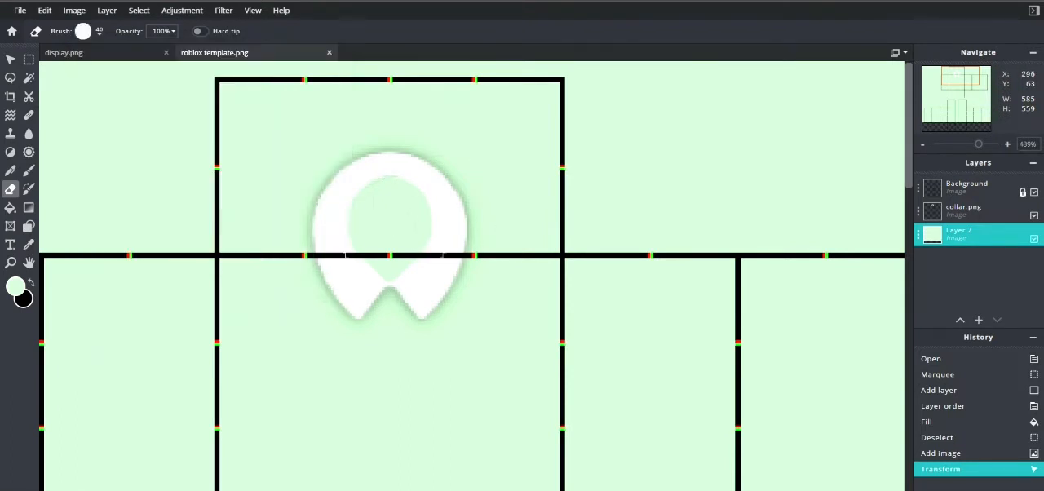
# Step: Erase the green inside the collar's neck opening on Layer 2 with a 17 px eraser
pyautogui.click(100, 31)
pyautogui.moveTo(103, 71); pyautogui.dragTo(94, 71)
pyautogui.moveTo(388, 250)
pyautogui.mouseDown()
pyautogui.moveTo(357, 230)
pyautogui.moveTo(369, 194)
pyautogui.moveTo(390, 193)
pyautogui.moveTo(408, 211)
pyautogui.moveTo(411, 236)
pyautogui.moveTo(389, 224)
pyautogui.moveTo(384, 257)
pyautogui.moveTo(410, 205)
pyautogui.mouseUp()
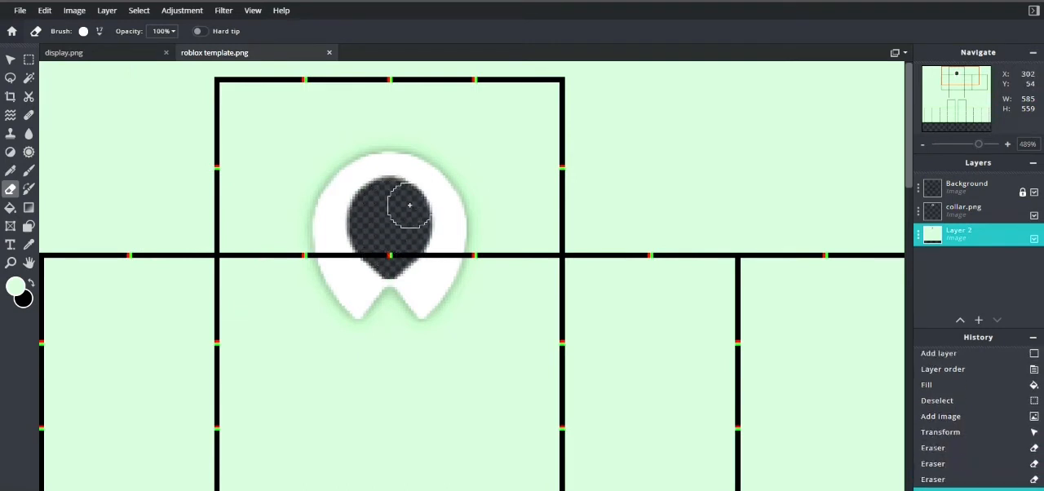
pyautogui.click(387, 202)
pyautogui.click(374, 209)
pyautogui.click(378, 207)
pyautogui.scroll(-8, 380, 205)
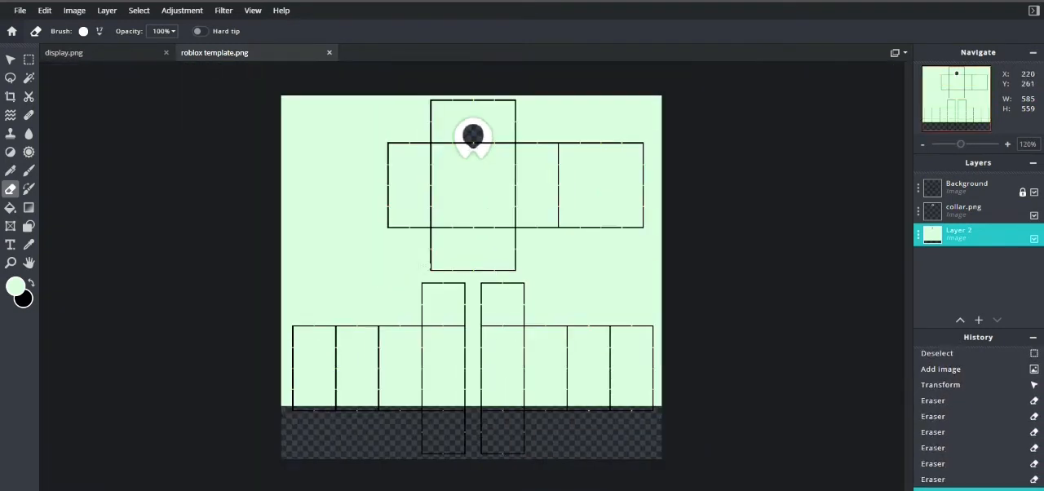
# Step: Add an empty layer and place it directly above the collar.png layer
pyautogui.click(978, 320)
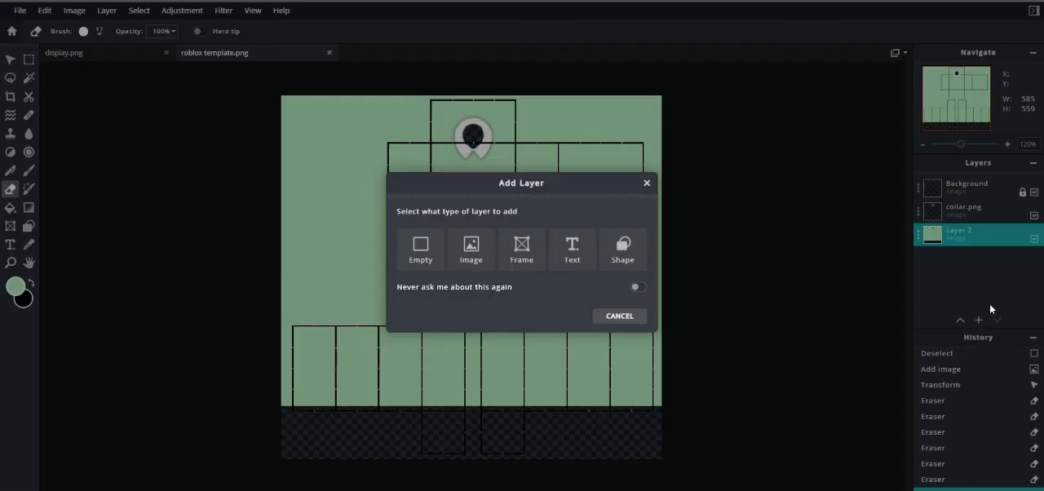
pyautogui.click(438, 251)
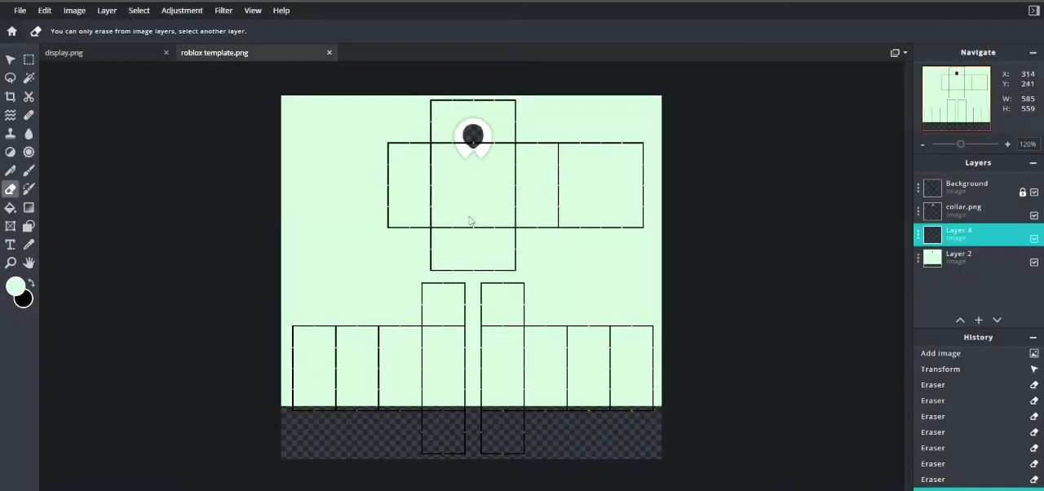
pyautogui.moveTo(959, 234); pyautogui.dragTo(962, 213)
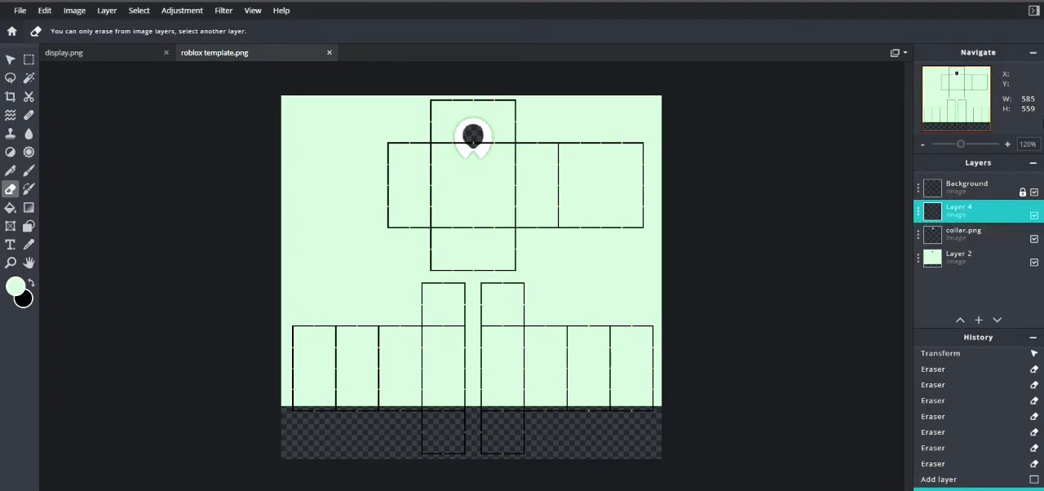
# Step: Set up the Brush with a size of 27 px and 25% softness
pyautogui.click(33, 172)
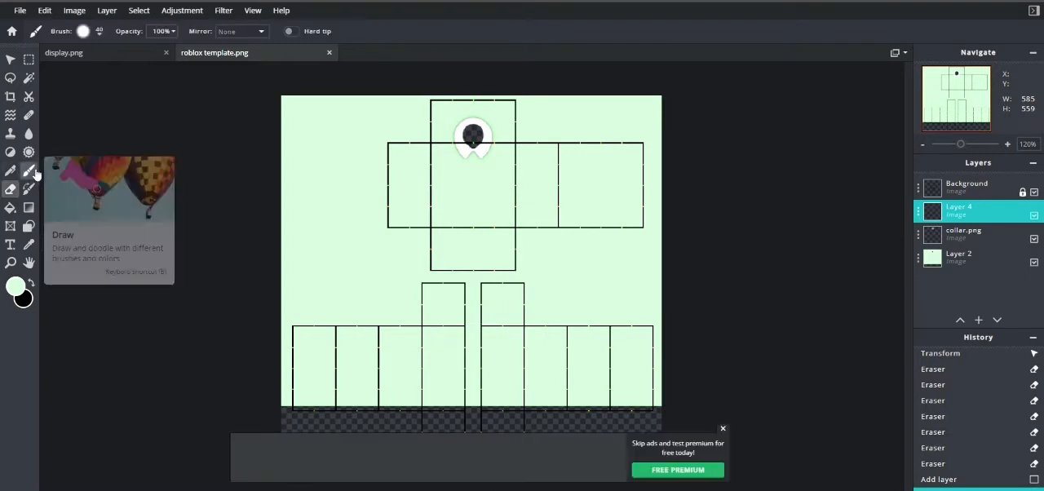
pyautogui.click(94, 31)
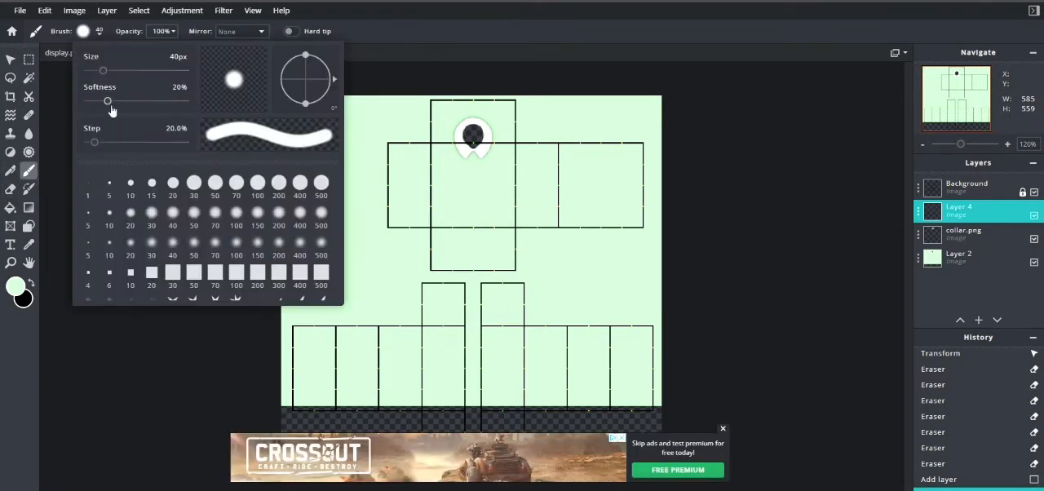
pyautogui.moveTo(110, 101)
pyautogui.mouseDown()
pyautogui.moveTo(166, 105)
pyautogui.moveTo(116, 107)
pyautogui.mouseUp()
pyautogui.moveTo(106, 74); pyautogui.dragTo(98, 72)
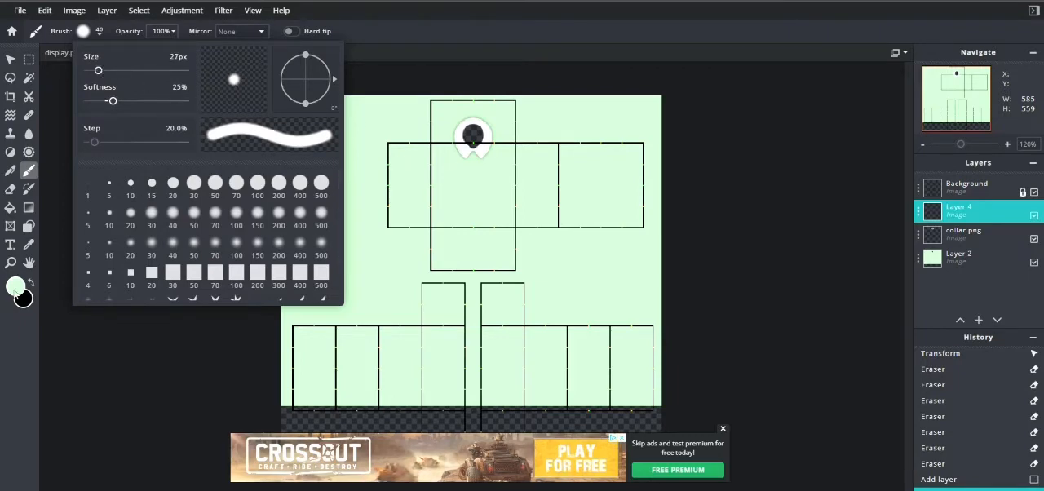
# Step: Set the brush colour to a slightly darker green, #8BD693, for painting around the torso
pyautogui.click(14, 294)
pyautogui.click(14, 288)
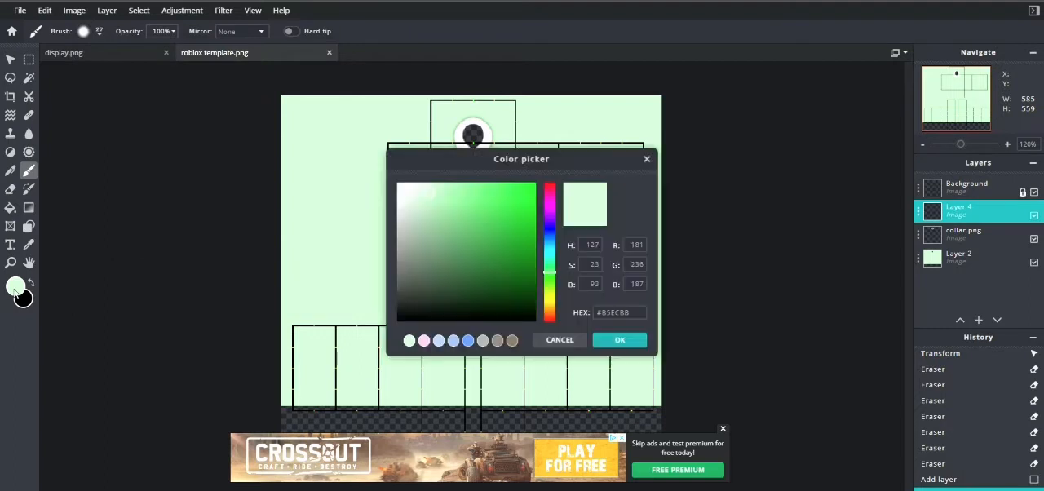
pyautogui.moveTo(437, 194); pyautogui.dragTo(445, 208)
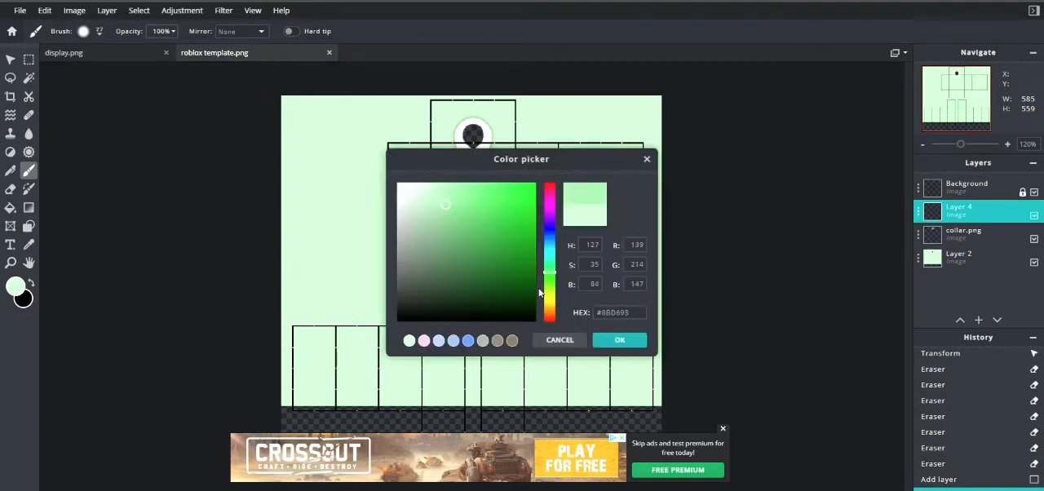
pyautogui.click(619, 339)
pyautogui.scroll(5, 581, 202)
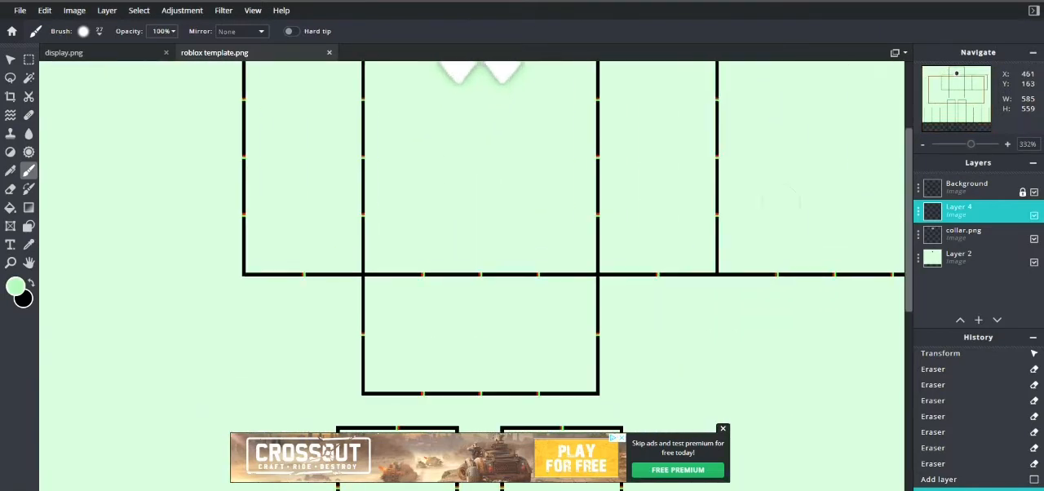
pyautogui.moveTo(907, 222); pyautogui.dragTo(907, 172)
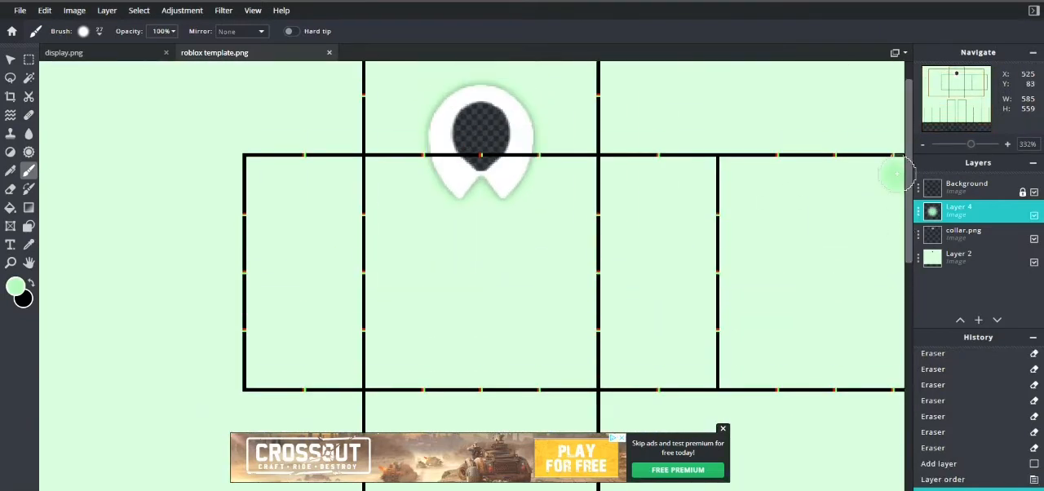
# Step: Undo the last brush stroke and paint soft green shading along the torso's side-panel seams and bottom edge on Layer 4
pyautogui.hotkey('ctrl', 'z')
pyautogui.moveTo(352, 159); pyautogui.dragTo(377, 376)
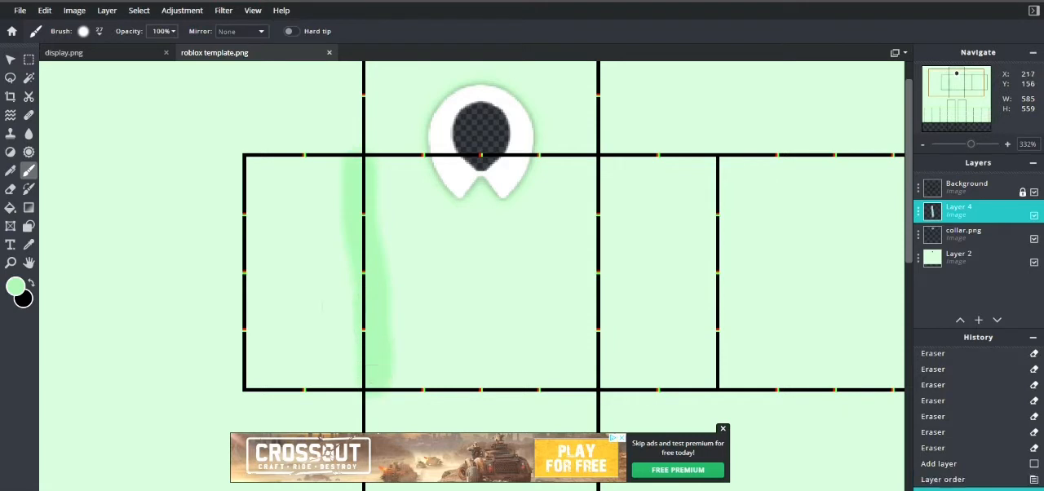
pyautogui.moveTo(233, 121)
pyautogui.mouseDown()
pyautogui.moveTo(252, 241)
pyautogui.moveTo(244, 385)
pyautogui.mouseUp()
pyautogui.moveTo(263, 343); pyautogui.dragTo(352, 169)
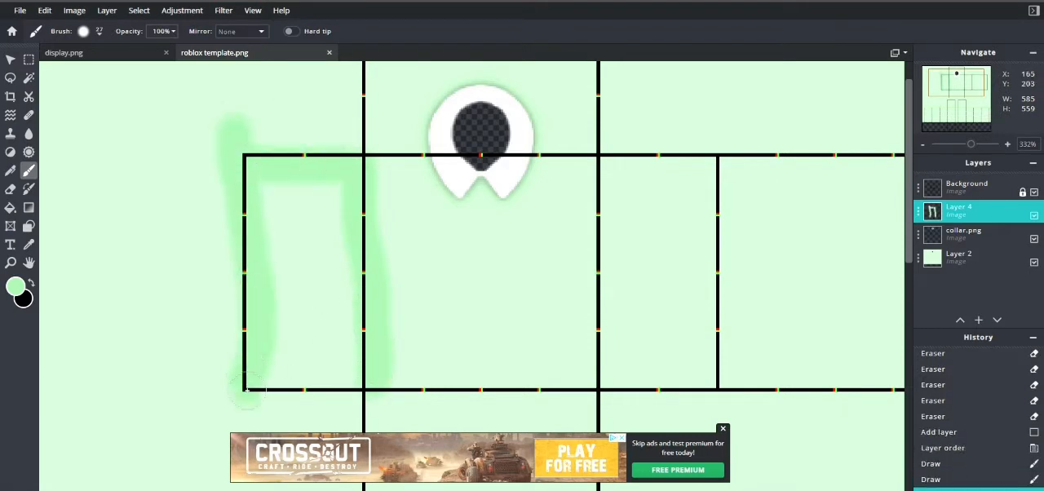
pyautogui.moveTo(247, 391); pyautogui.dragTo(633, 389)
pyautogui.moveTo(607, 160)
pyautogui.mouseDown()
pyautogui.moveTo(621, 369)
pyautogui.moveTo(714, 365)
pyautogui.moveTo(603, 149)
pyautogui.mouseUp()
# Step: Paint green shading along the edges of the torso's top flap and back panel, undoing one misplaced stroke
pyautogui.scroll(-2, 478, 155)
pyautogui.moveTo(380, 181); pyautogui.dragTo(385, 65)
pyautogui.moveTo(391, 70); pyautogui.dragTo(569, 86)
pyautogui.hotkey('ctrl', 'z')
pyautogui.moveTo(393, 78)
pyautogui.mouseDown()
pyautogui.moveTo(554, 81)
pyautogui.moveTo(571, 145)
pyautogui.mouseUp()
pyautogui.moveTo(653, 159)
pyautogui.mouseDown()
pyautogui.moveTo(783, 155)
pyautogui.moveTo(844, 199)
pyautogui.moveTo(803, 332)
pyautogui.moveTo(661, 347)
pyautogui.mouseUp()
# Step: Paint green shading around the upper arm flaps and along the top line of both rows of arm panels
pyautogui.scroll(-2, 660, 346)
pyautogui.moveTo(411, 189)
pyautogui.mouseDown()
pyautogui.moveTo(410, 236)
pyautogui.moveTo(537, 243)
pyautogui.moveTo(534, 188)
pyautogui.mouseUp()
pyautogui.scroll(-2, 534, 187)
pyautogui.moveTo(278, 331); pyautogui.dragTo(693, 332)
pyautogui.moveTo(482, 323)
pyautogui.mouseDown()
pyautogui.moveTo(518, 280)
pyautogui.moveTo(525, 324)
pyautogui.mouseUp()
pyautogui.moveTo(413, 319)
pyautogui.mouseDown()
pyautogui.moveTo(452, 291)
pyautogui.moveTo(461, 323)
pyautogui.mouseUp()
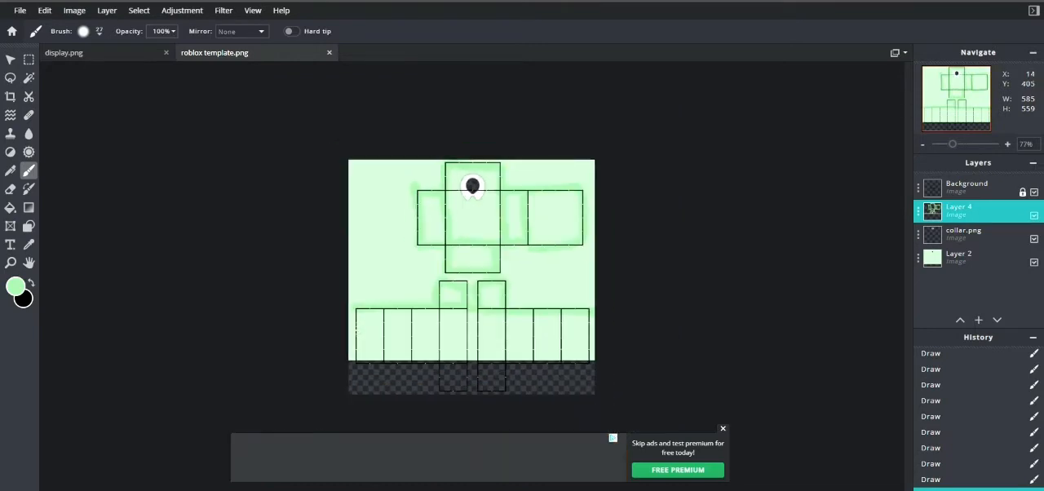
# Step: Brush vertical green strokes down the outer edges and seams between all panels of both arms
pyautogui.scroll(3, 460, 322)
pyautogui.scroll(-2, 332, 249)
pyautogui.moveTo(135, 249); pyautogui.dragTo(143, 399)
pyautogui.moveTo(229, 251); pyautogui.dragTo(227, 391)
pyautogui.moveTo(302, 250); pyautogui.dragTo(303, 372)
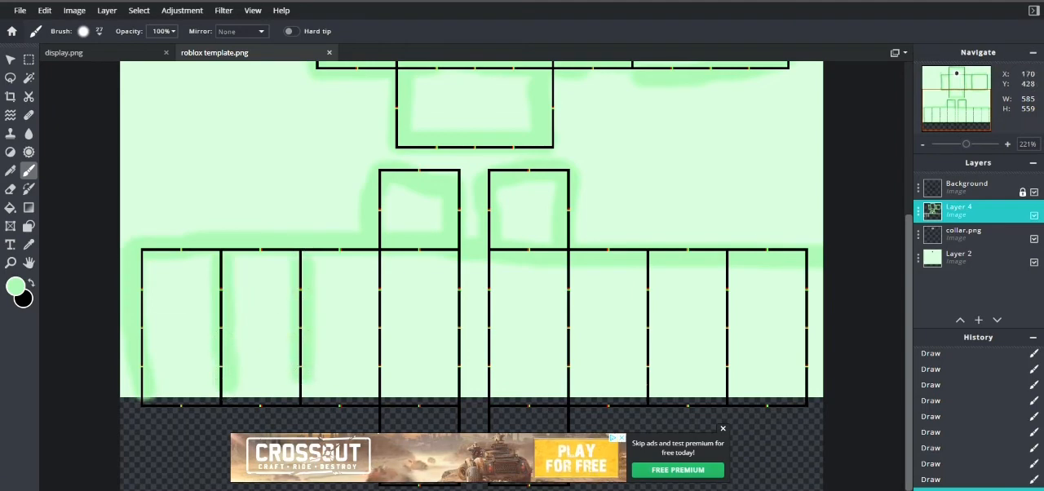
pyautogui.moveTo(382, 251); pyautogui.dragTo(400, 376)
pyautogui.moveTo(381, 254); pyautogui.dragTo(380, 381)
pyautogui.moveTo(461, 259); pyautogui.dragTo(458, 399)
pyautogui.moveTo(487, 262); pyautogui.dragTo(484, 376)
pyautogui.moveTo(571, 266); pyautogui.dragTo(575, 383)
pyautogui.moveTo(654, 266); pyautogui.dragTo(658, 390)
pyautogui.moveTo(731, 267); pyautogui.dragTo(731, 372)
# Step: Apply a Gaussian blur with an amount of 100 to the shading on Layer 4
pyautogui.hotkey('ctrl', '1')
pyautogui.scroll(3, 683, 240)
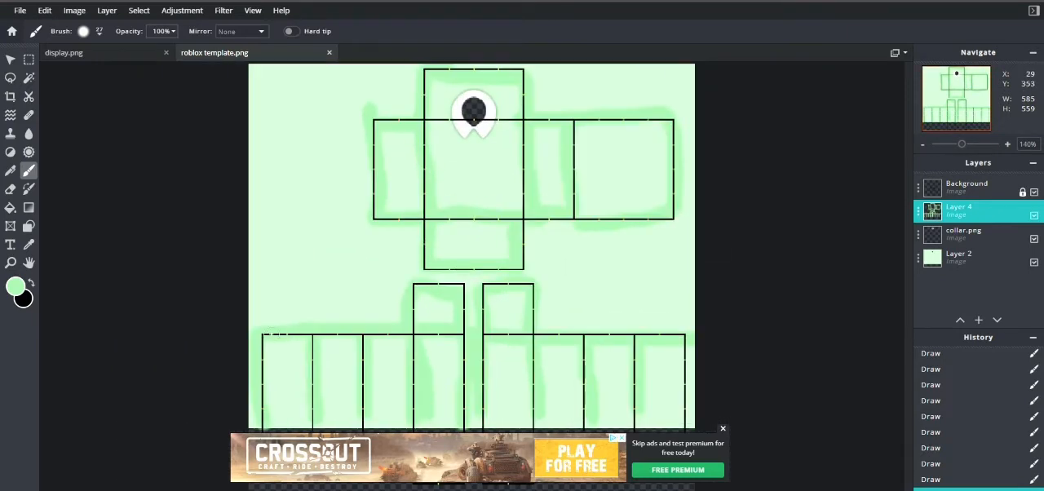
pyautogui.click(233, 13)
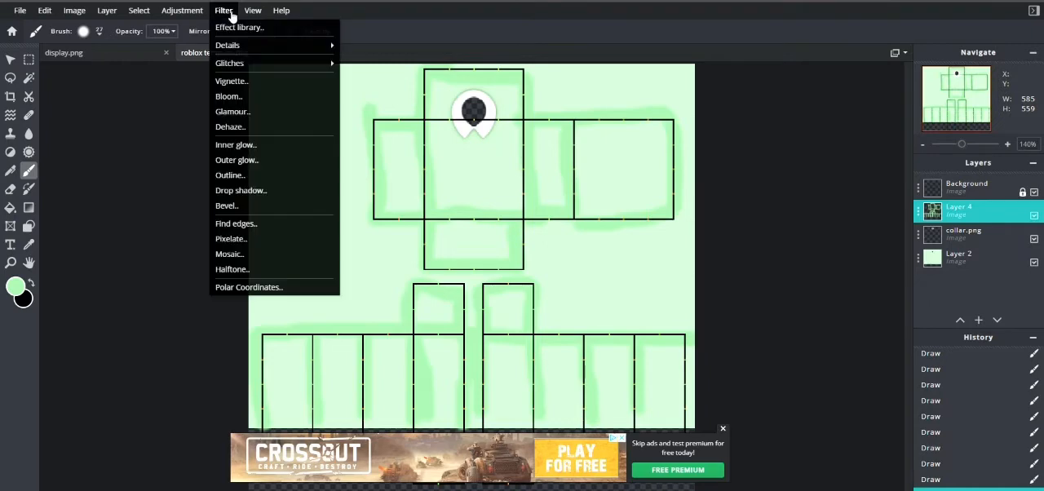
pyautogui.moveTo(230, 44)
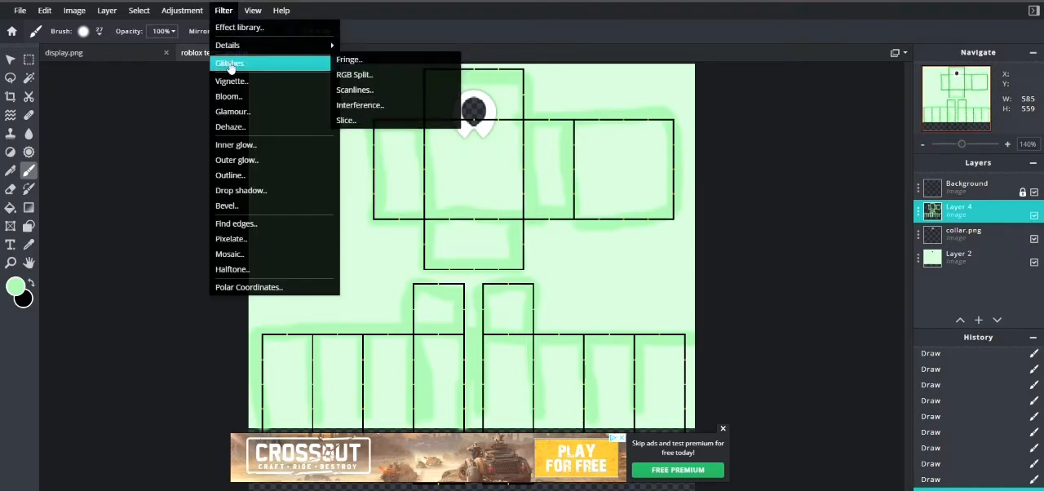
pyautogui.click(374, 88)
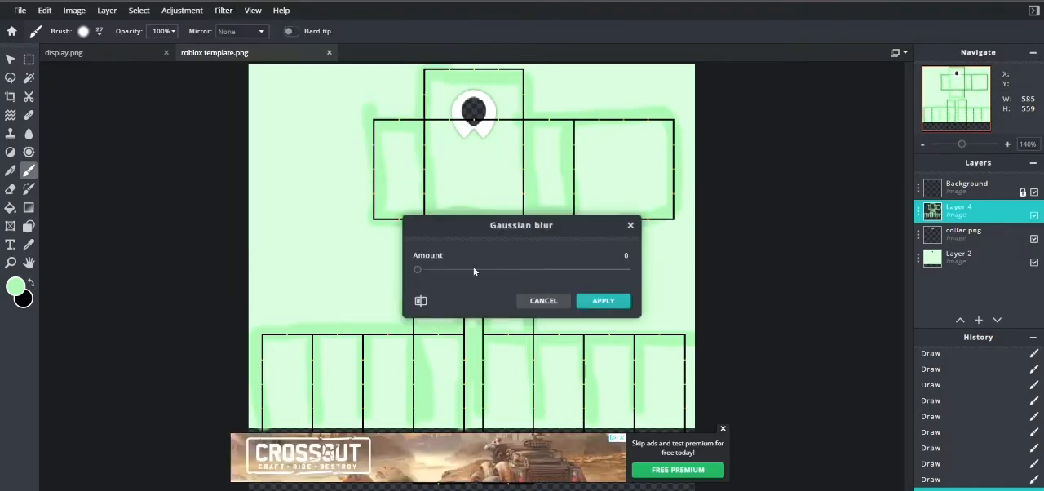
pyautogui.moveTo(417, 269); pyautogui.dragTo(682, 271)
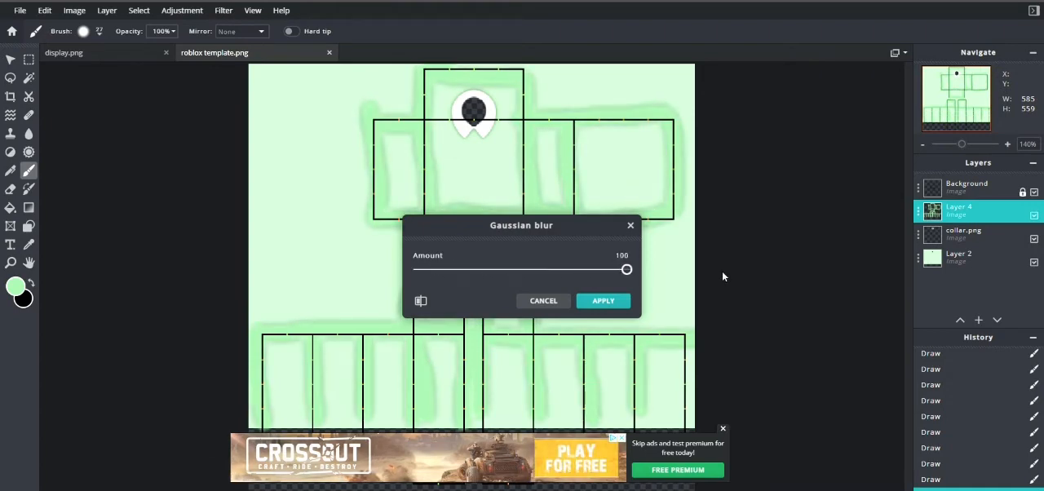
pyautogui.click(603, 301)
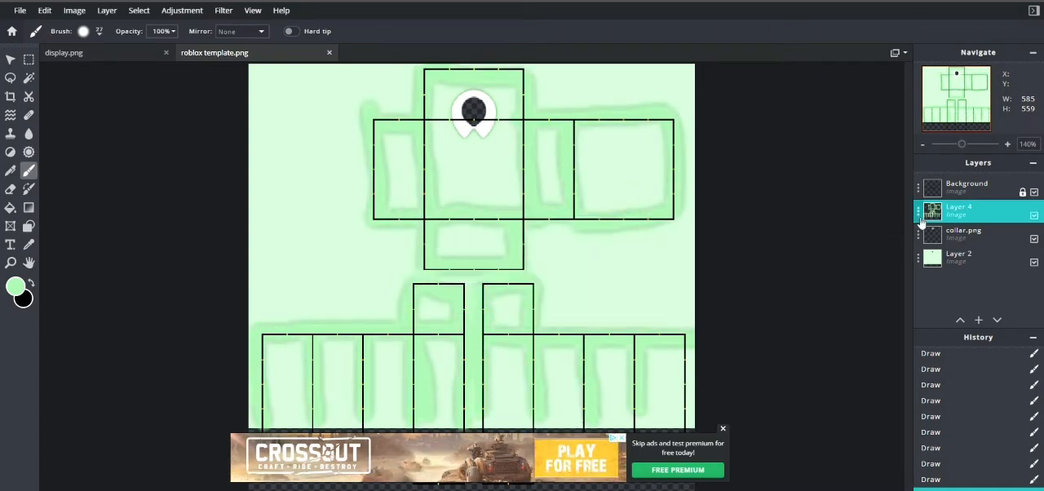
# Step: Set Layer 4's transparency to 50, and merge a duplicate of the layer with the original
pyautogui.click(918, 210)
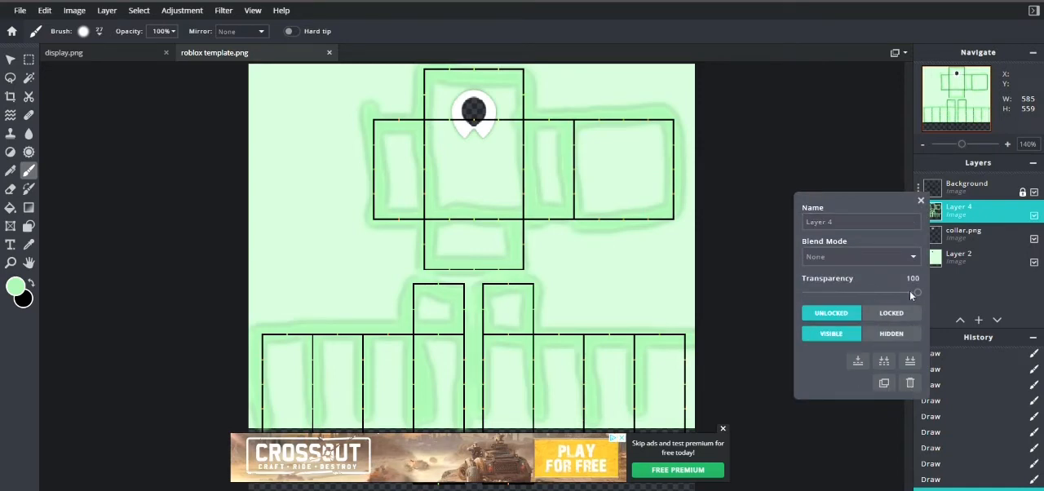
pyautogui.moveTo(917, 292)
pyautogui.mouseDown()
pyautogui.moveTo(820, 295)
pyautogui.moveTo(866, 301)
pyautogui.mouseUp()
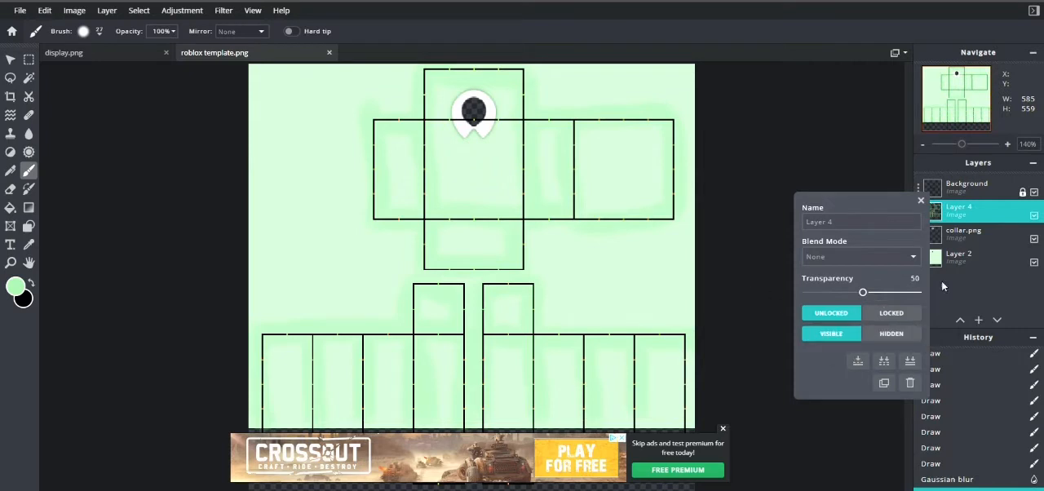
pyautogui.click(929, 213)
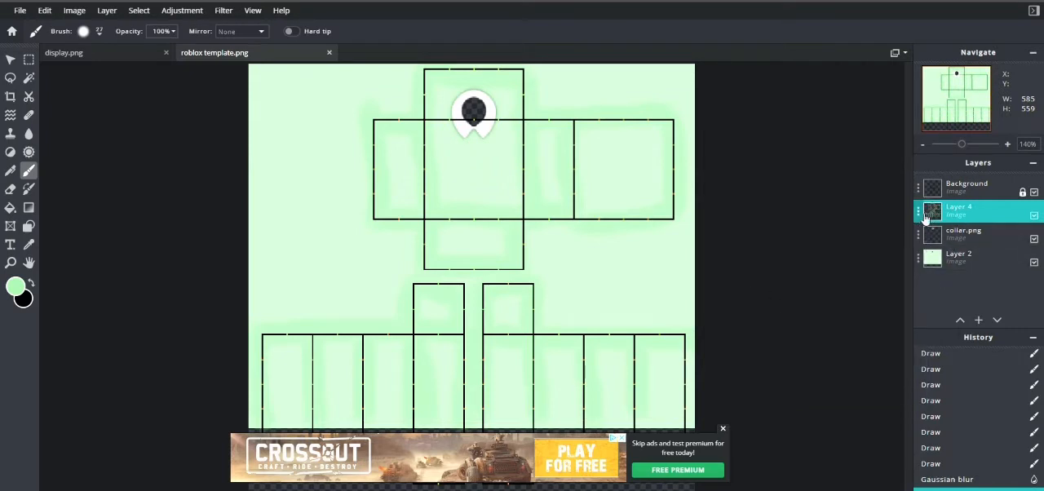
pyautogui.click(926, 215)
pyautogui.click(884, 382)
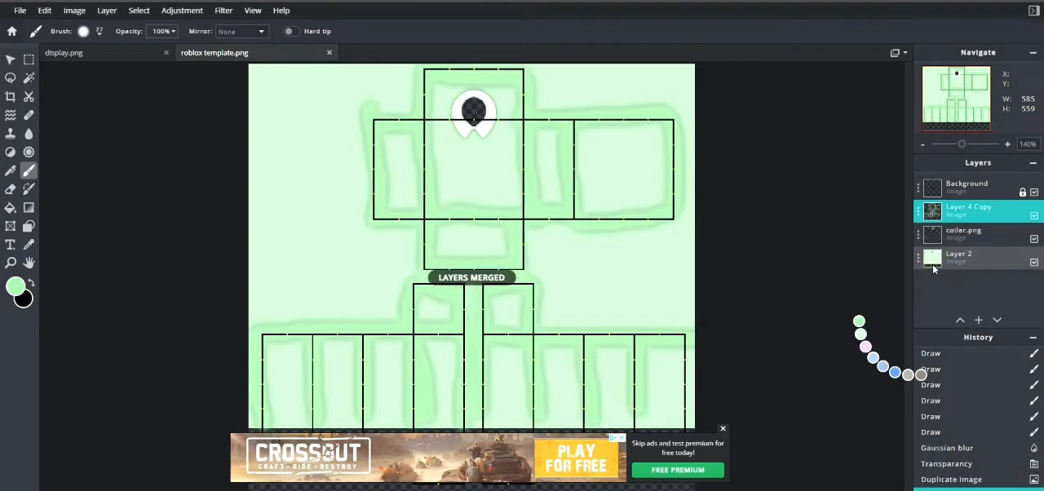
# Step: Apply a Gaussian blur at the maximum amount to the merged Layer 4 Copy
pyautogui.click(230, 16)
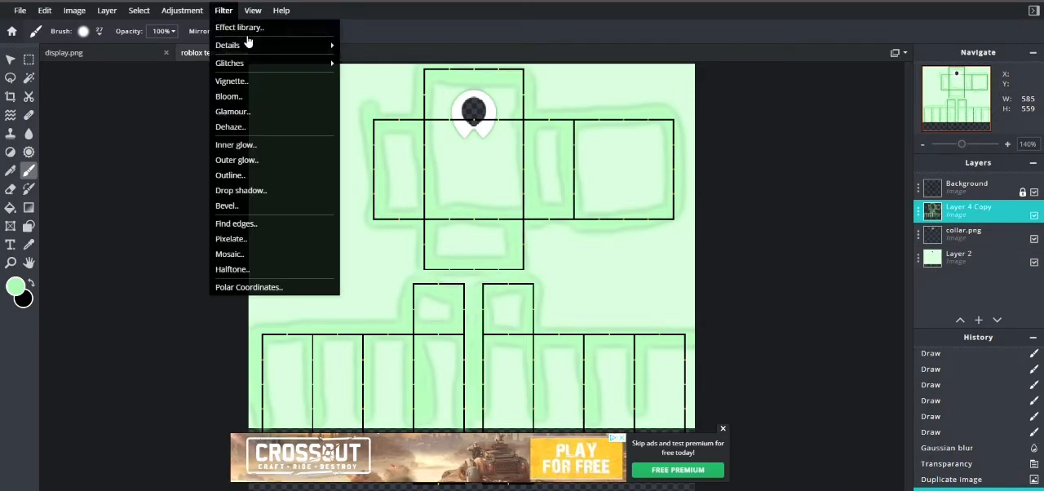
pyautogui.click(225, 7)
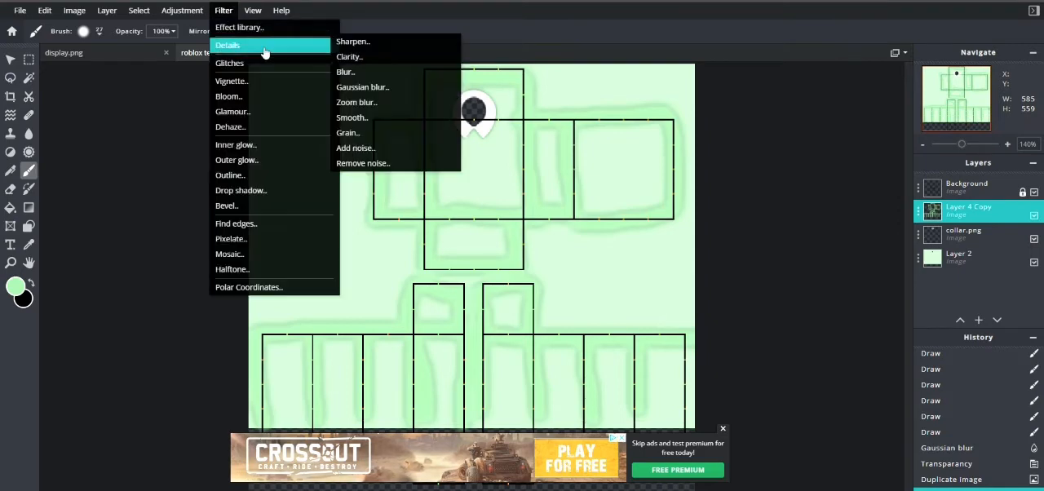
pyautogui.click(225, 8)
pyautogui.moveTo(263, 46)
pyautogui.click(358, 91)
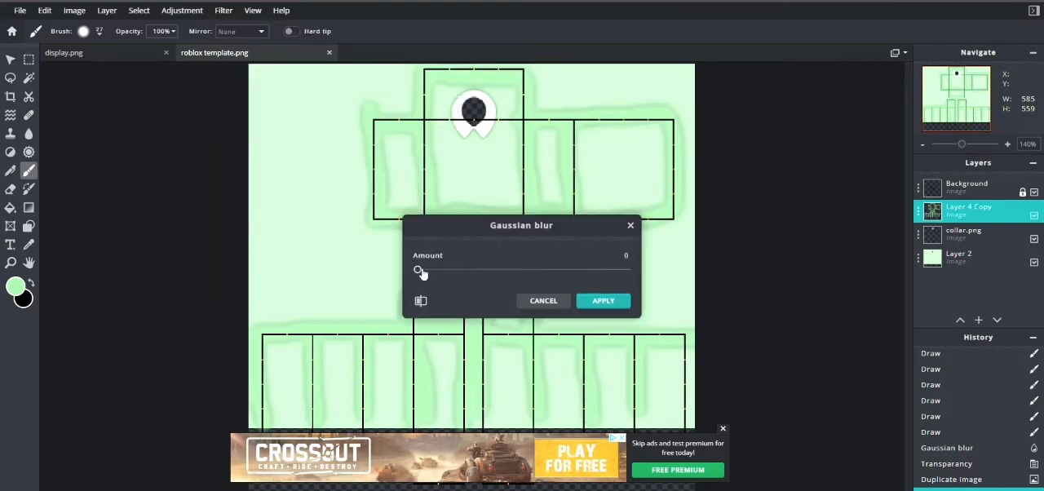
pyautogui.moveTo(417, 269); pyautogui.dragTo(654, 298)
pyautogui.click(602, 300)
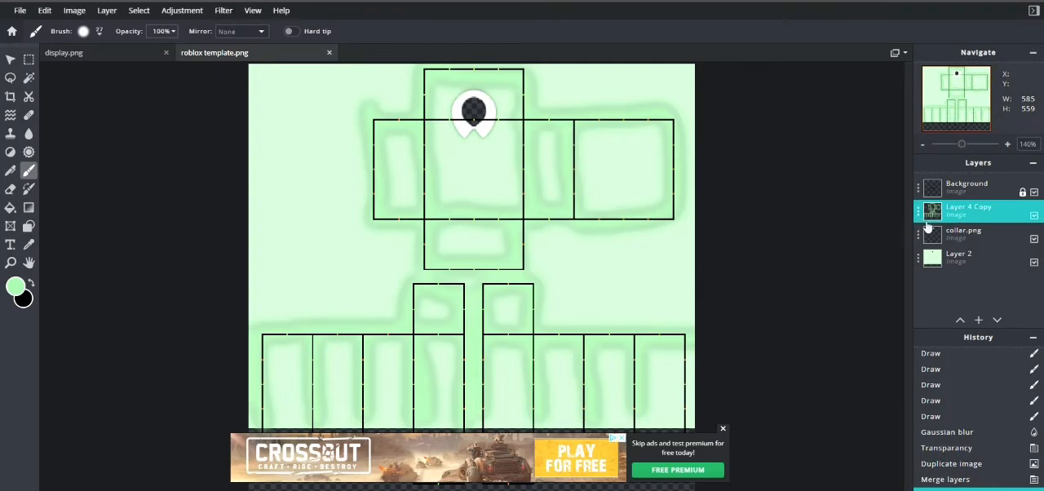
# Step: Duplicate Layer 4 Copy and merge the duplicate down into it to strengthen the shading
pyautogui.click(918, 212)
pyautogui.click(886, 379)
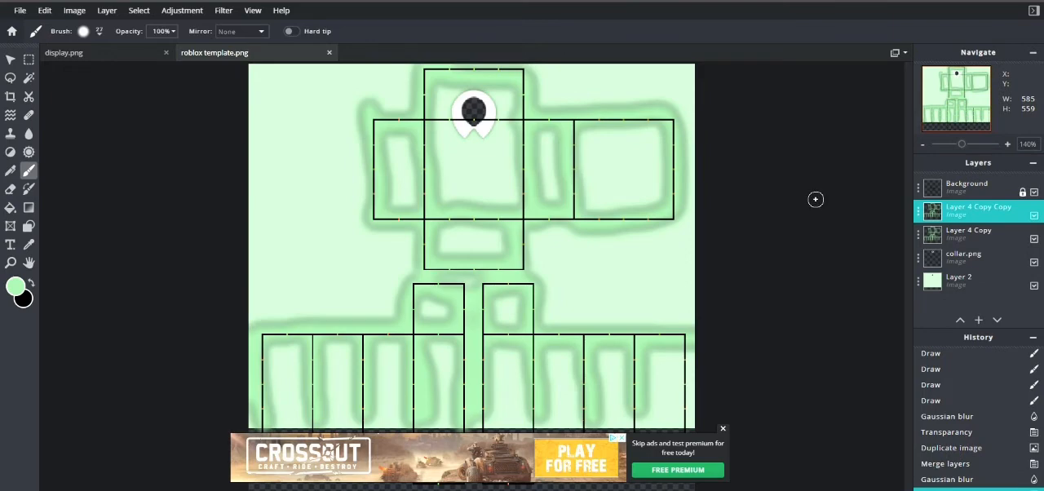
pyautogui.hotkey('ctrl', 'e')
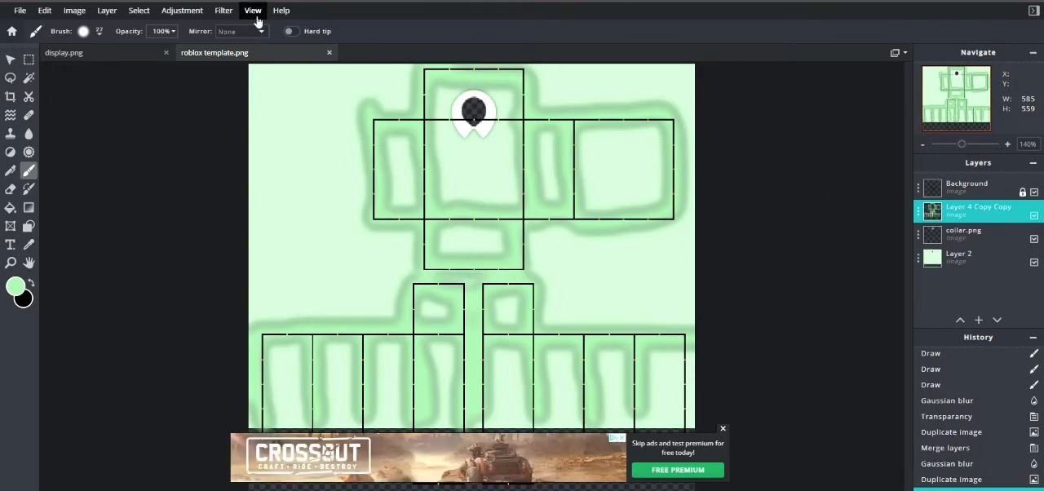
# Step: Apply a Gaussian blur with an amount of 100 to Layer 4 Copy Copy
pyautogui.click(223, 11)
pyautogui.moveTo(310, 43)
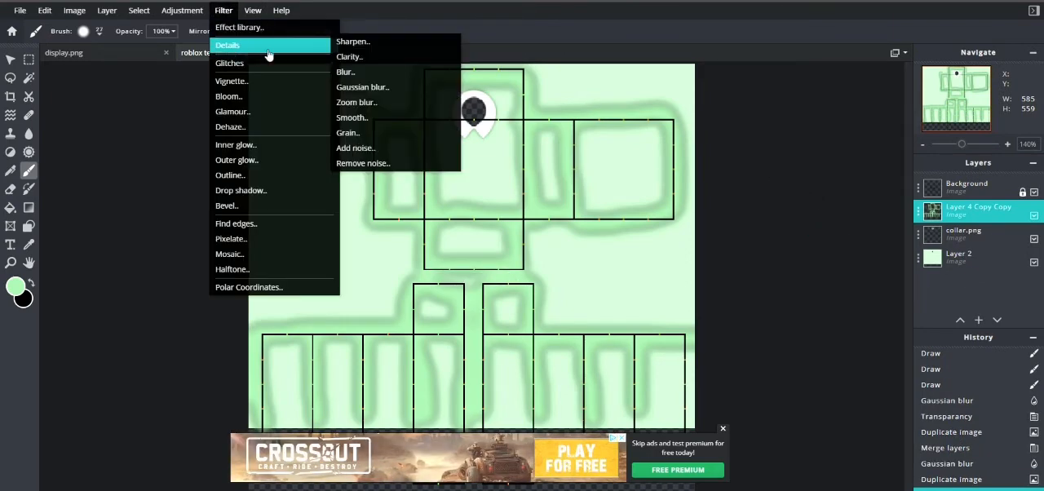
pyautogui.click(384, 90)
pyautogui.click(626, 270)
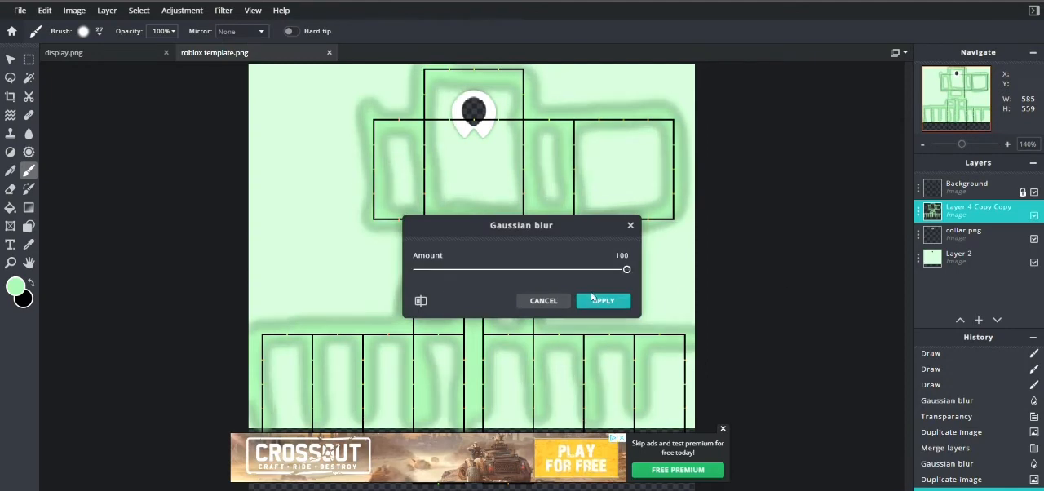
pyautogui.click(603, 301)
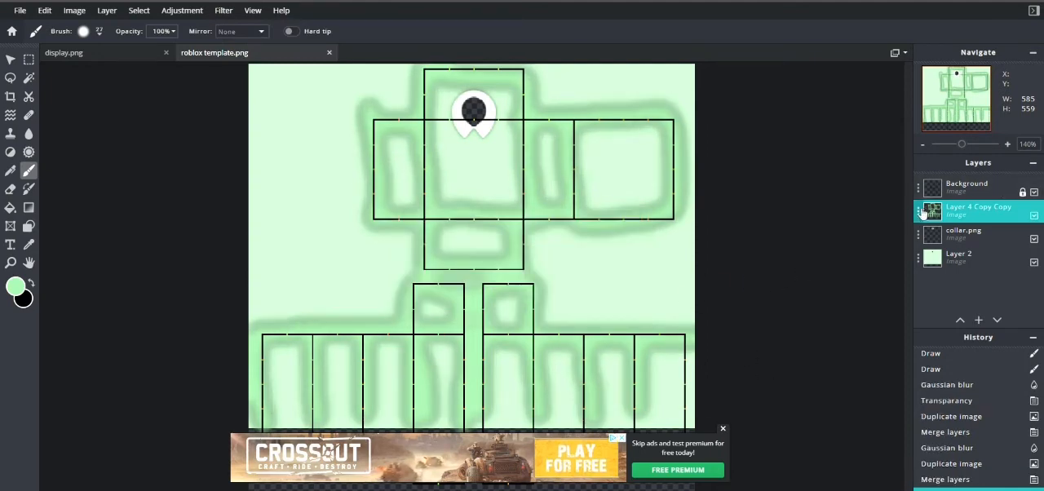
# Step: Dismiss the advertisement and set the transparency of Layer 4 Copy Copy to 17
pyautogui.click(722, 428)
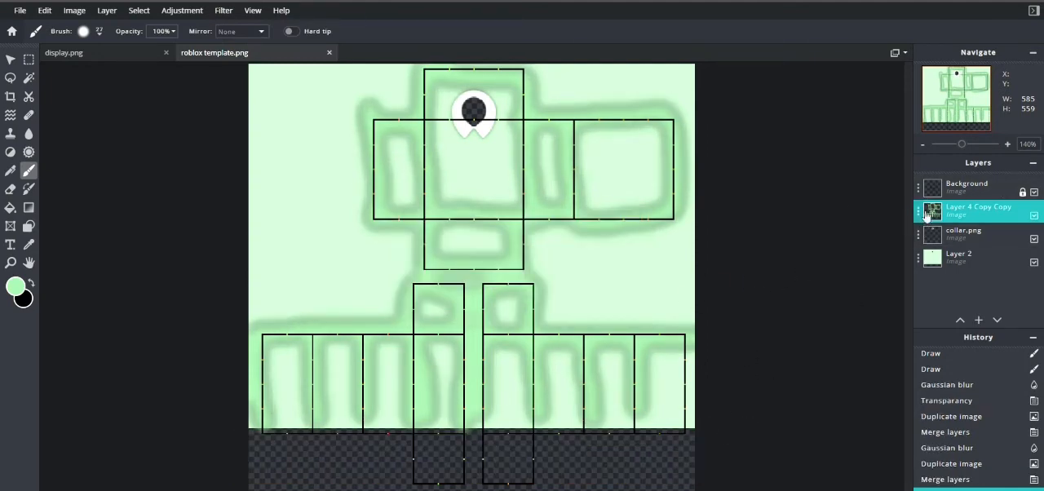
pyautogui.click(917, 210)
pyautogui.moveTo(888, 292); pyautogui.dragTo(821, 306)
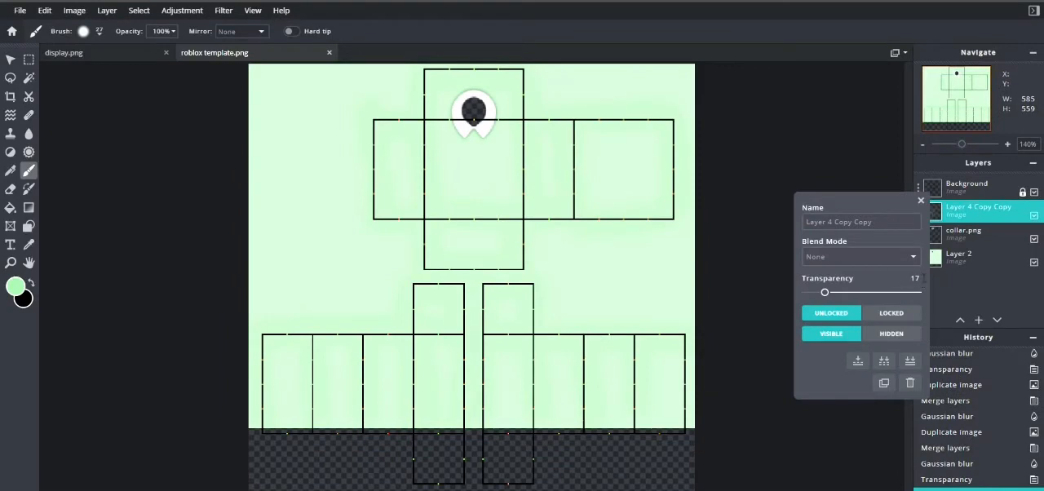
pyautogui.click(714, 130)
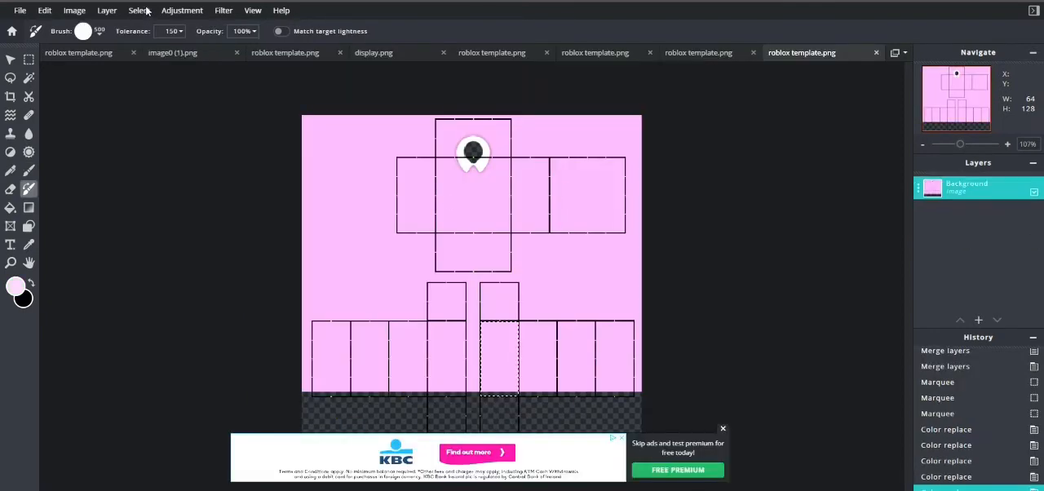
# Step: Open the blank body image display.png as another document from the home screen
pyautogui.click(11, 31)
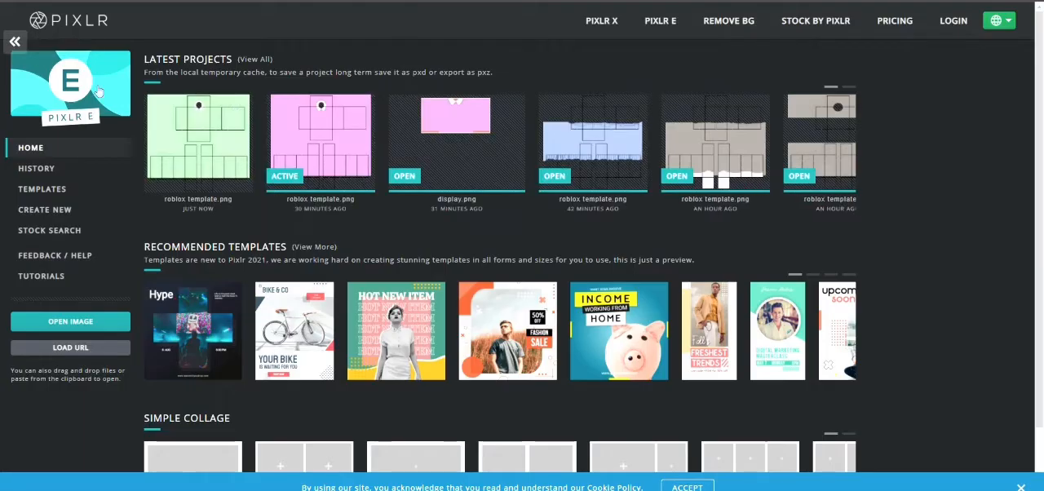
pyautogui.click(479, 143)
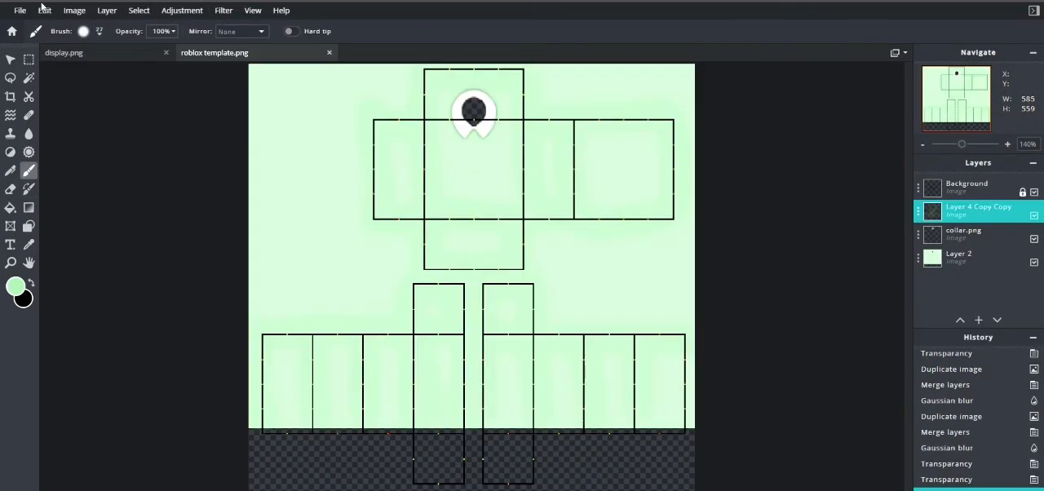
pyautogui.click(11, 31)
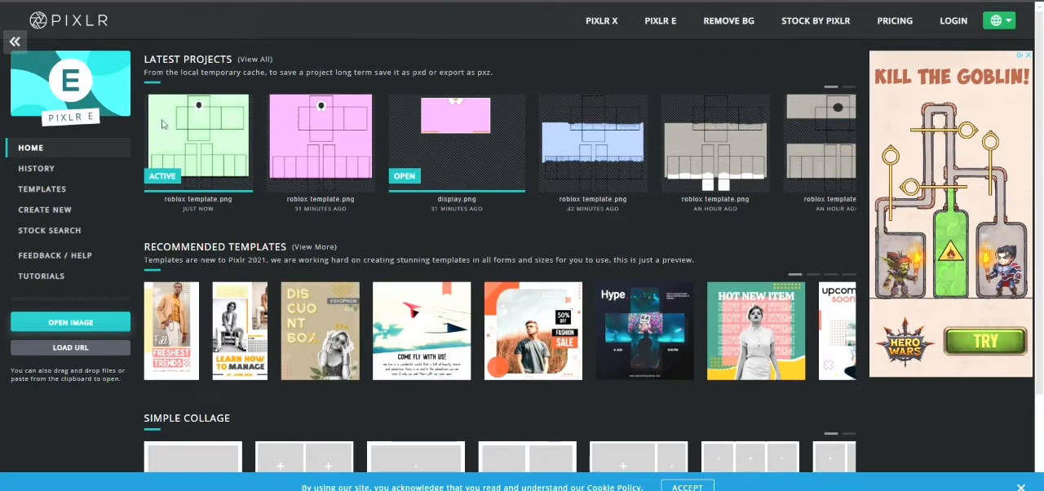
pyautogui.doubleClick(421, 234)
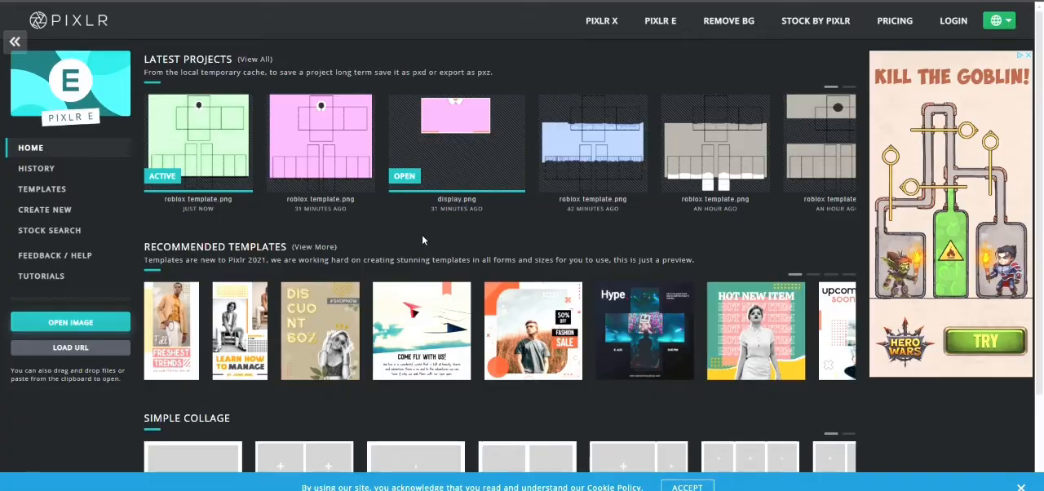
# Step: Add an empty layer above the Background layer of the newly opened display.png
pyautogui.scroll(1, 554, 208)
pyautogui.scroll(1, 554, 208)
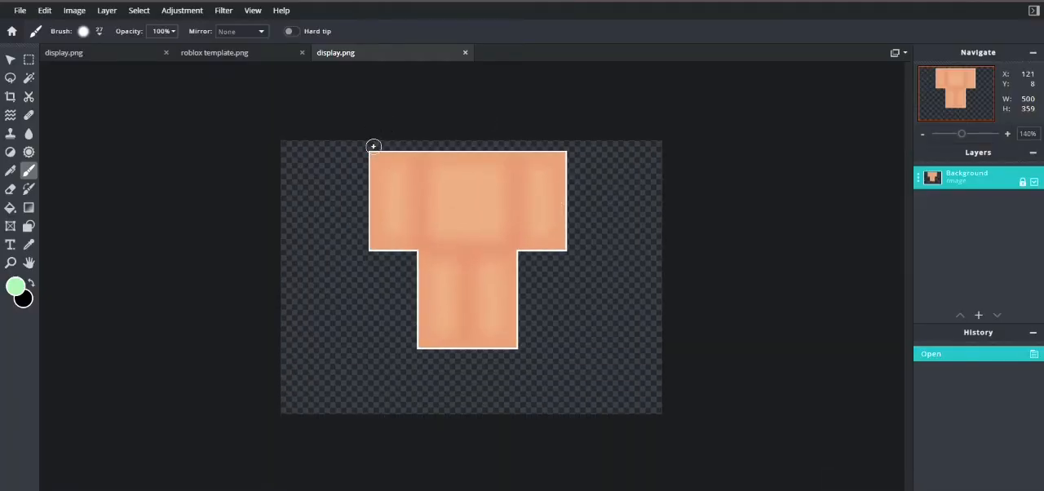
pyautogui.moveTo(987, 321)
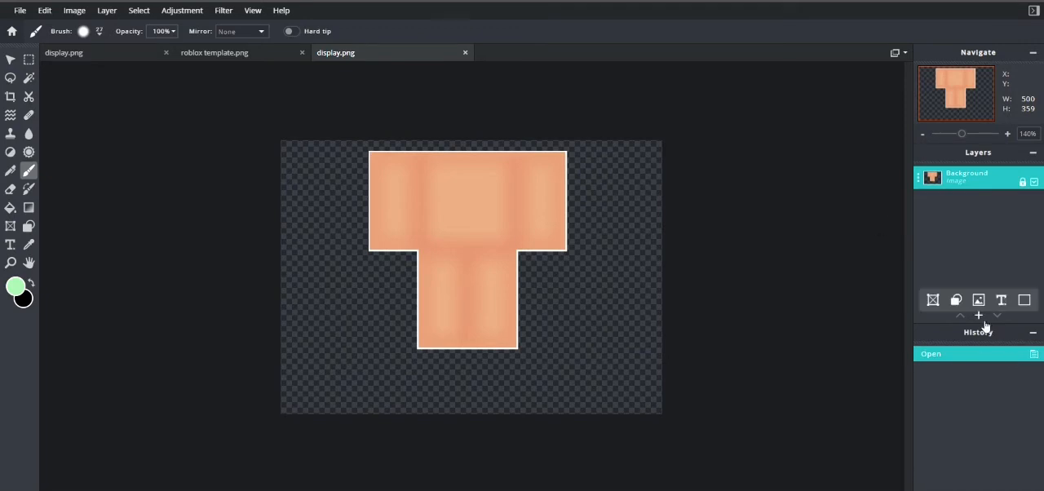
pyautogui.click(980, 314)
pyautogui.click(422, 257)
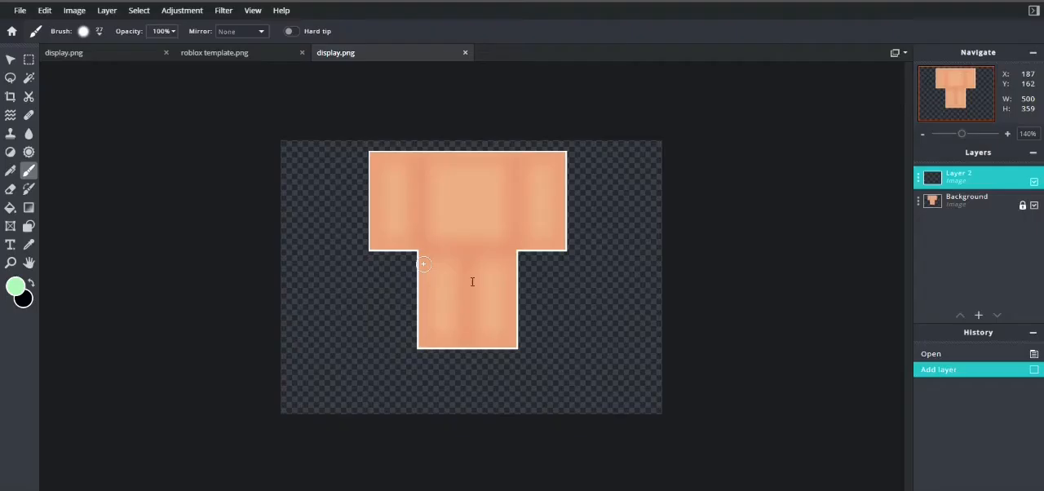
# Step: Copy the 66 by 2 px white outline strip beneath the left arm from the Background layer and paste it as a new layer
pyautogui.scroll(10, 423, 264)
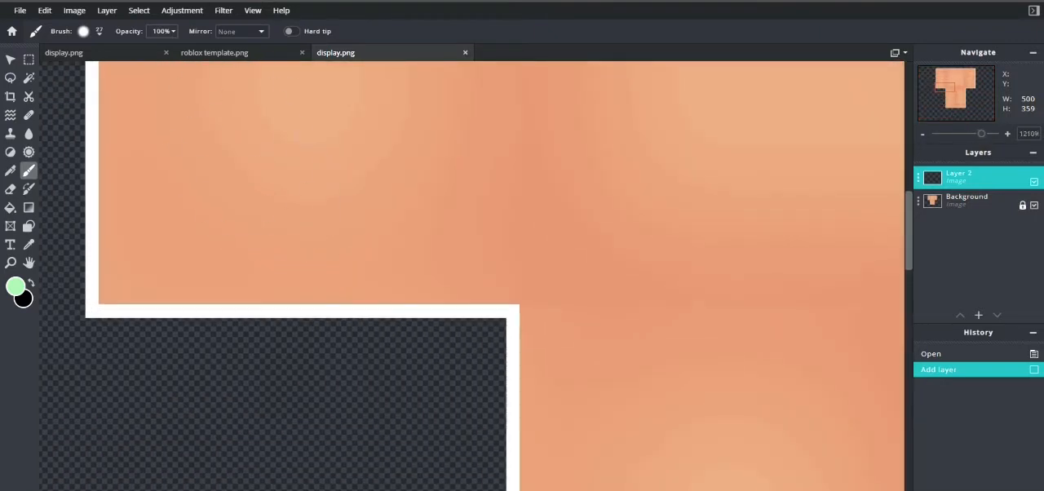
pyautogui.click(28, 58)
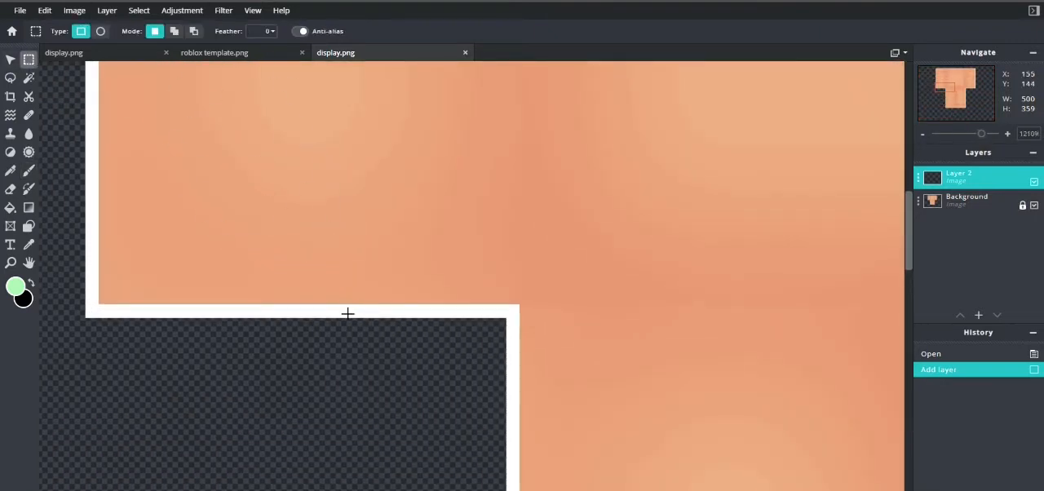
pyautogui.moveTo(97, 313); pyautogui.dragTo(520, 318)
pyautogui.scroll(-5, 522, 300)
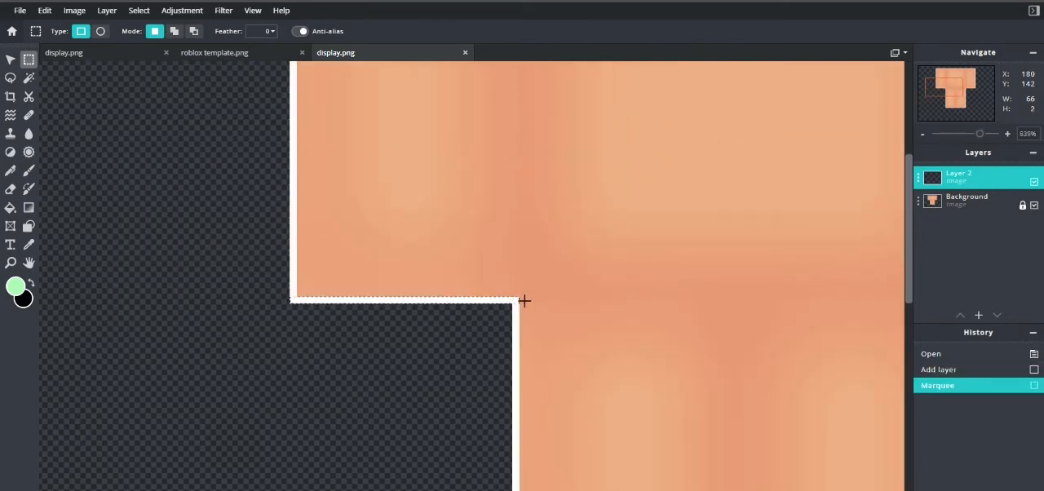
pyautogui.click(969, 206)
pyautogui.hotkey('ctrl', 'c')
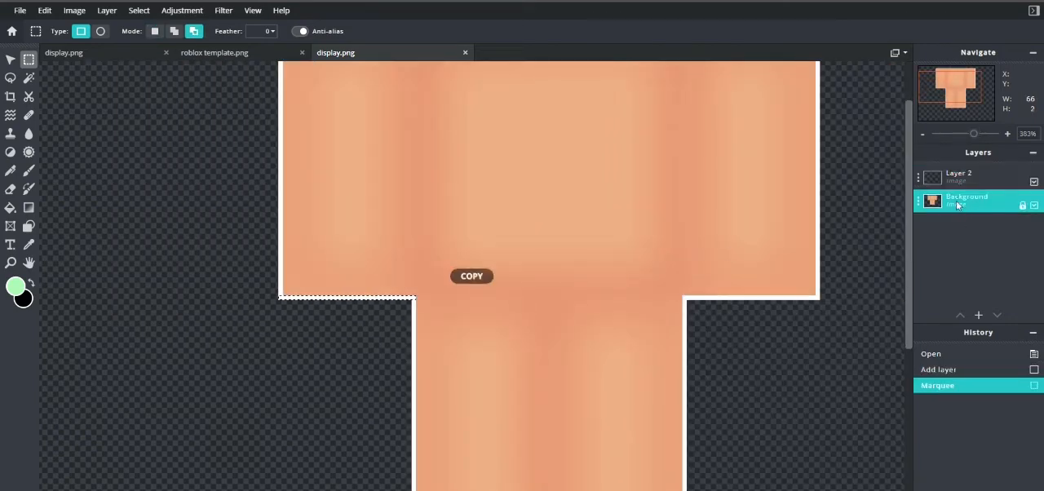
pyautogui.click(958, 175)
pyautogui.hotkey('ctrl', 'v')
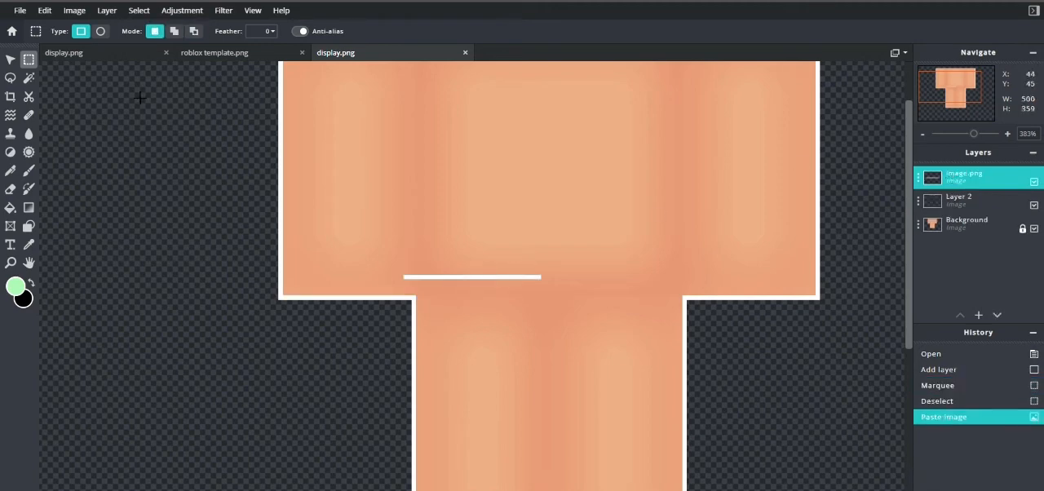
# Step: Move the pasted white strip onto the waist line, aligned with the left edge of the legs at X 179, Y 144
pyautogui.click(10, 59)
pyautogui.scroll(3, 344, 292)
pyautogui.scroll(2, 392, 285)
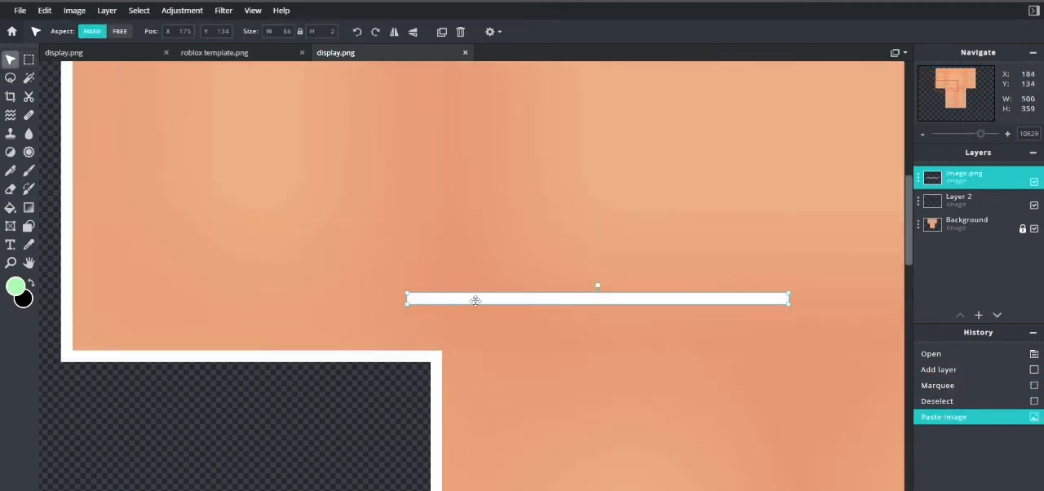
pyautogui.moveTo(475, 304); pyautogui.dragTo(498, 364)
pyautogui.scroll(-1, 568, 312)
pyautogui.scroll(-3, 716, 339)
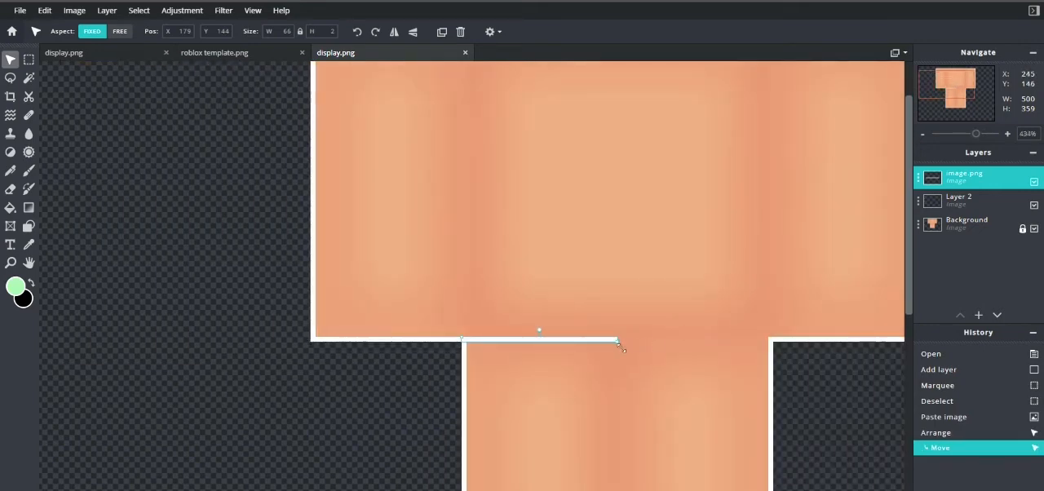
pyautogui.moveTo(621, 345); pyautogui.dragTo(774, 348)
pyautogui.moveTo(325, 32); pyautogui.dragTo(408, 42)
pyautogui.write('2')
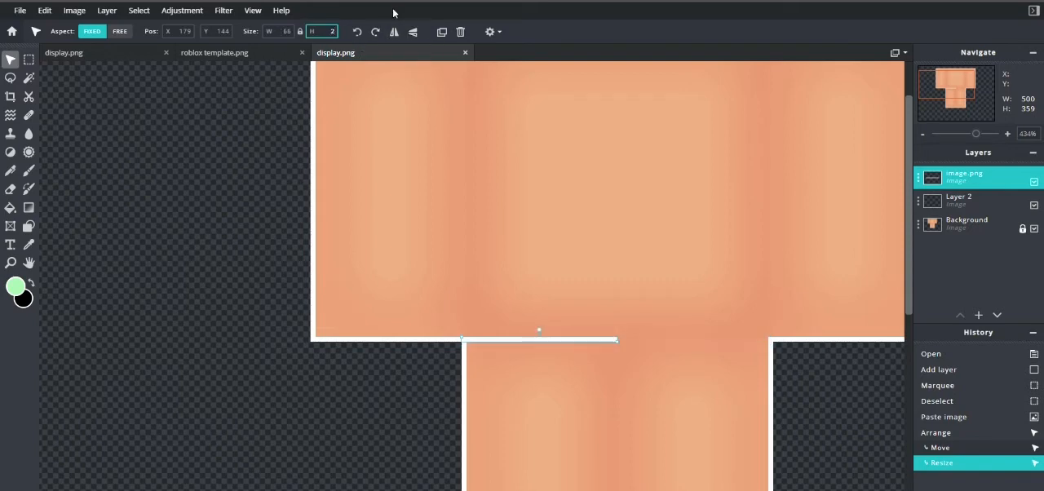
# Step: Stretch the strip with free aspect to 132 by 2 px across the waist, and delete the empty Layer 2
pyautogui.click(119, 31)
pyautogui.click(618, 340)
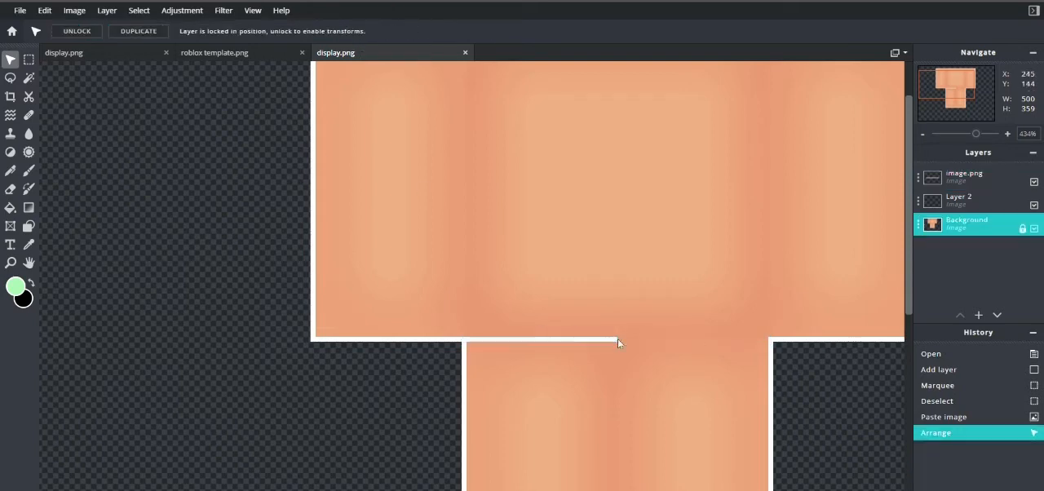
pyautogui.click(614, 340)
pyautogui.moveTo(617, 343); pyautogui.dragTo(777, 349)
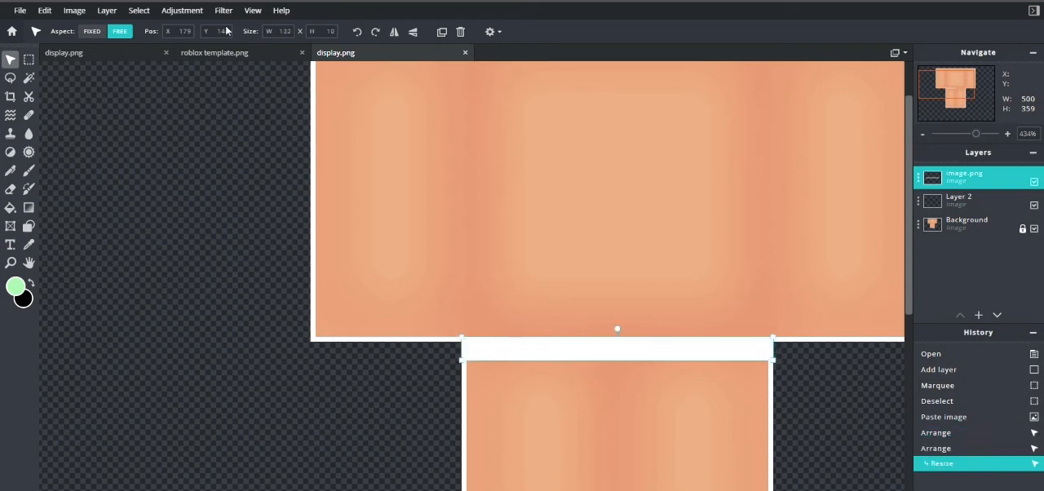
pyautogui.moveTo(326, 33); pyautogui.dragTo(441, 34)
pyautogui.write('2')
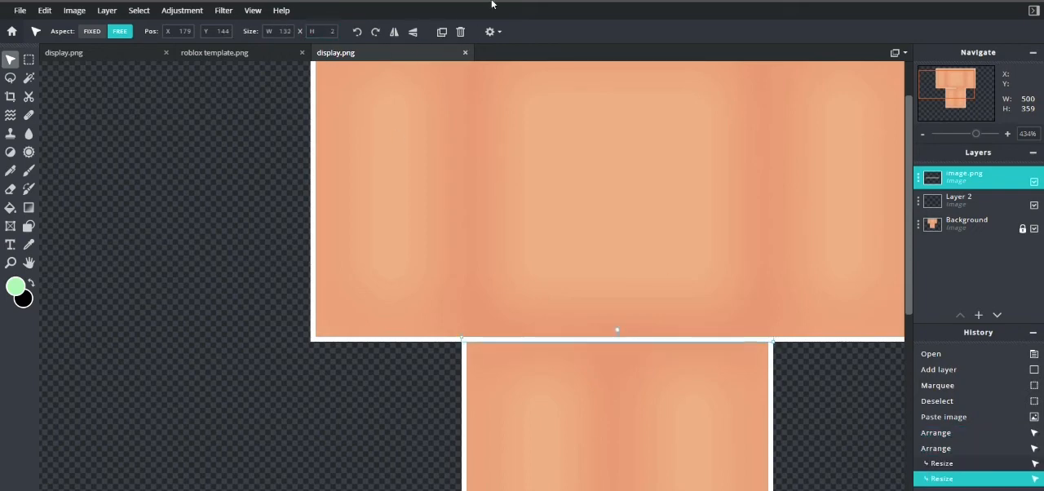
pyautogui.click(970, 209)
pyautogui.press('Delete')
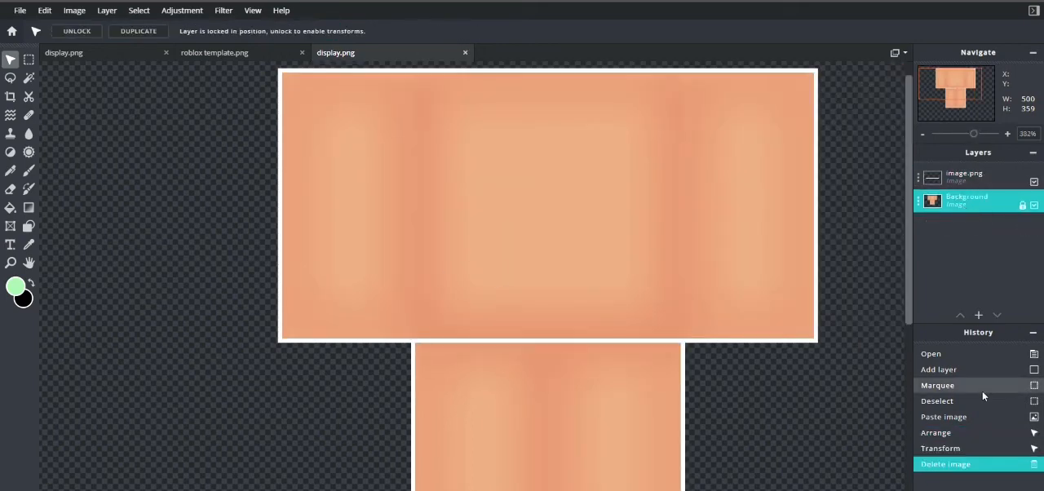
# Step: Select the whole leg area below the waist line on the Background layer with the rectangular marquee
pyautogui.click(28, 59)
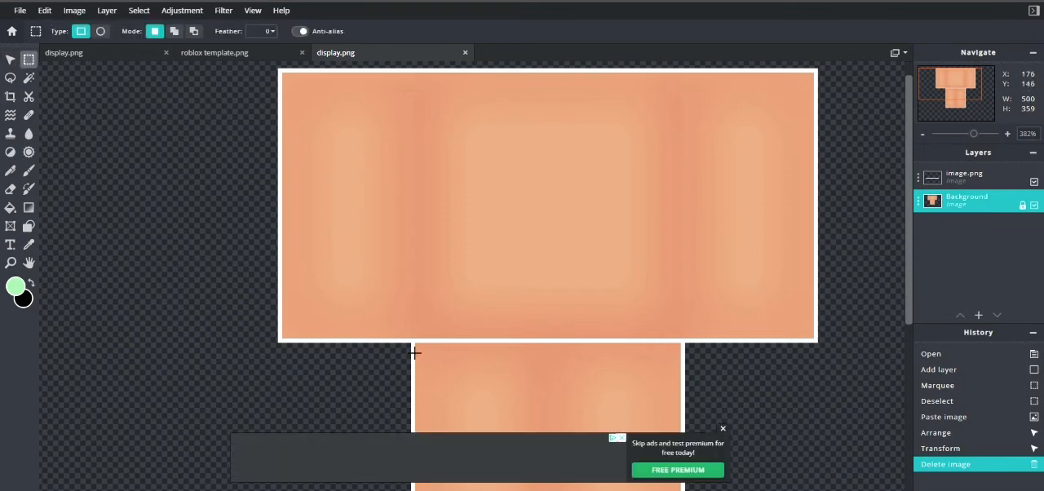
pyautogui.moveTo(405, 343); pyautogui.dragTo(707, 434)
pyautogui.scroll(-5, 356, 306)
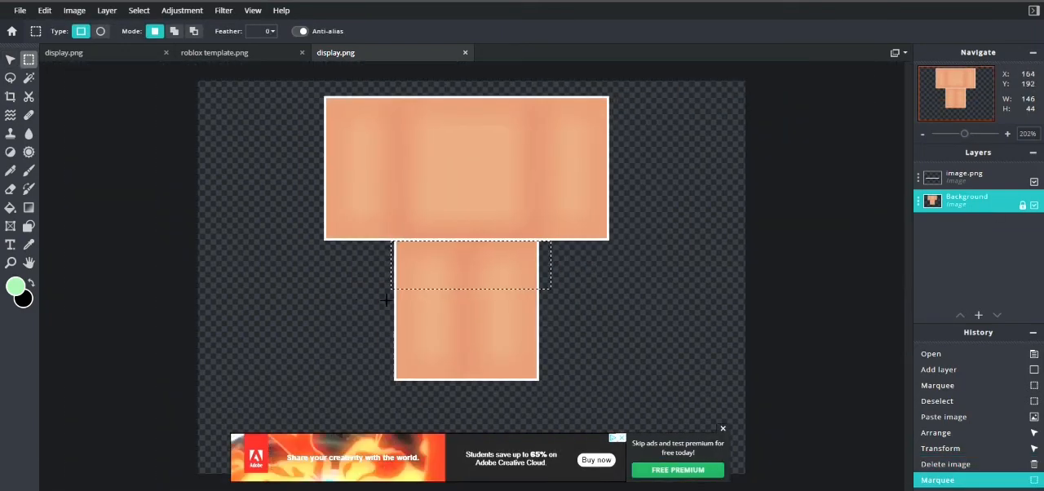
pyautogui.moveTo(364, 278); pyautogui.dragTo(573, 388)
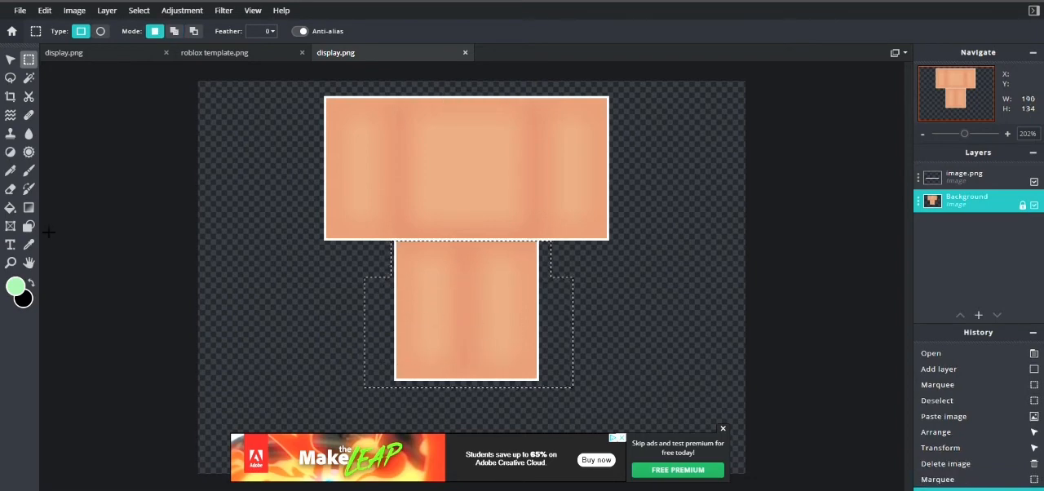
# Step: Erase the selected legs with a 950 px eraser and clear the selection
pyautogui.click(10, 188)
pyautogui.click(84, 31)
pyautogui.moveTo(97, 72); pyautogui.dragTo(459, 226)
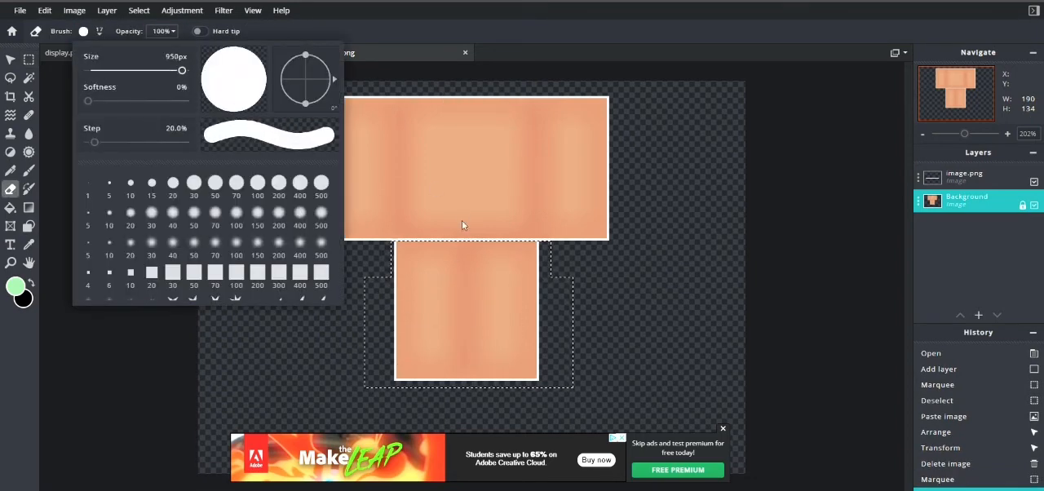
pyautogui.click(459, 226)
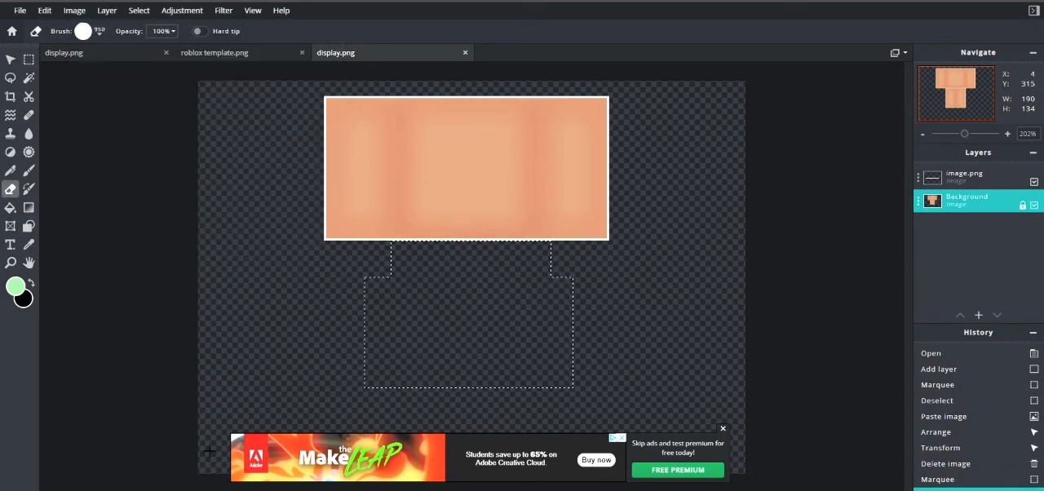
pyautogui.click(28, 60)
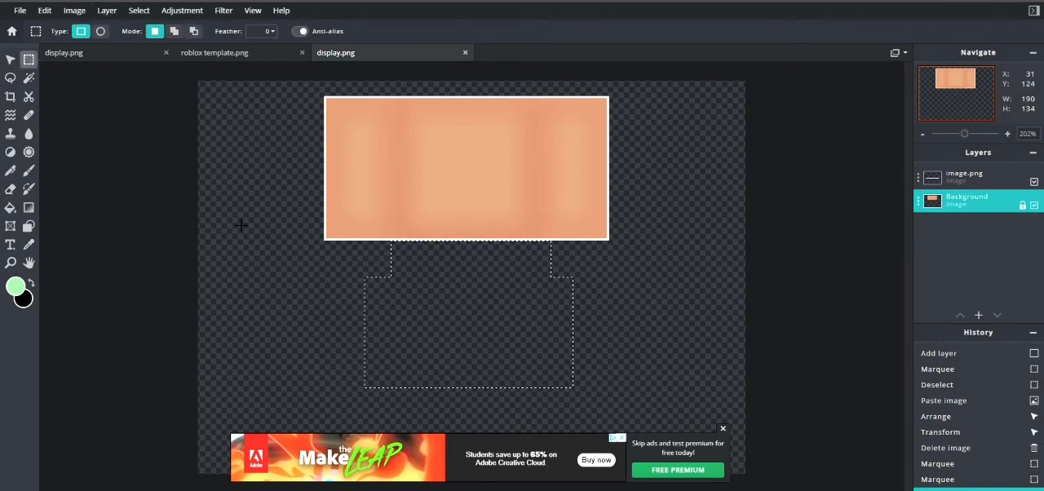
pyautogui.click(240, 226)
# Step: Merge the strip layer with the Background, unlock the result, and enlarge the torso and arms across the canvas centre
pyautogui.click(992, 181)
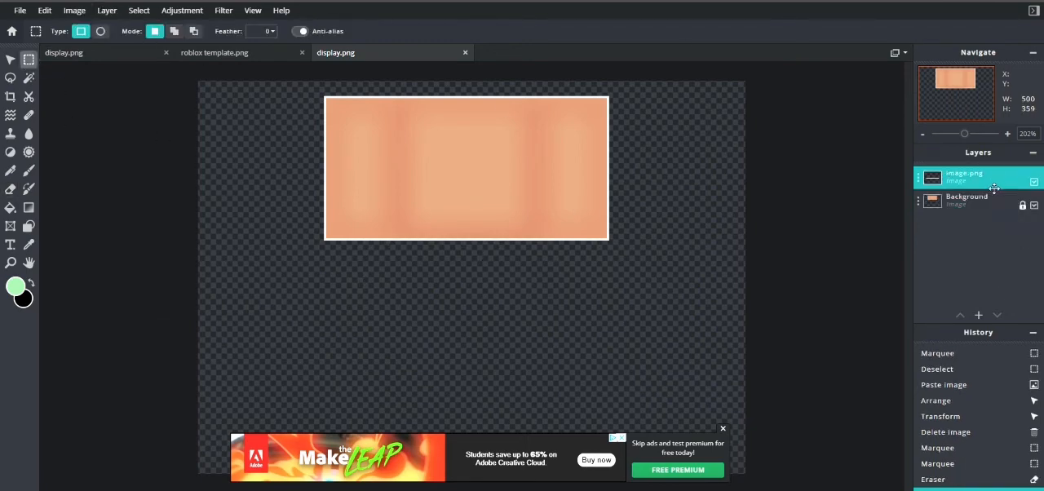
pyautogui.press('alt')
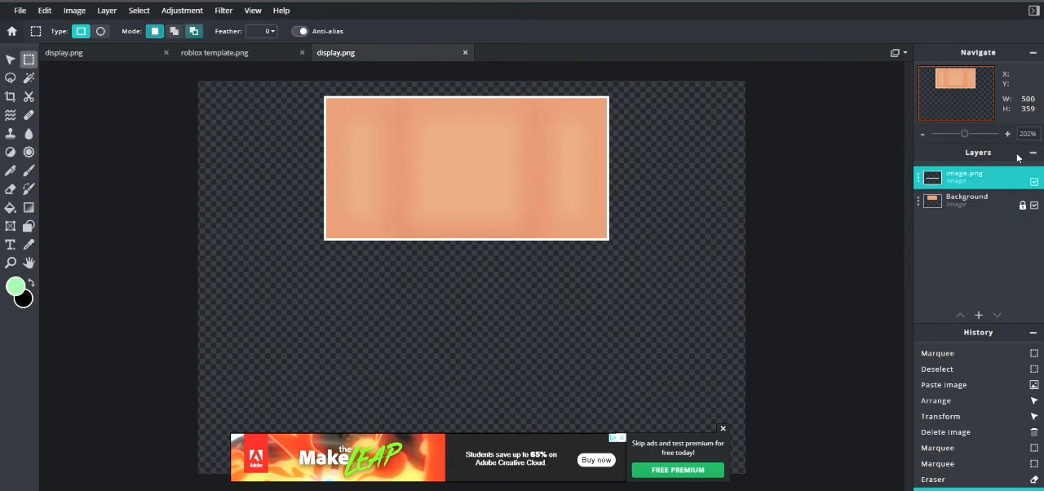
pyautogui.hotkey('ctrl', 'e')
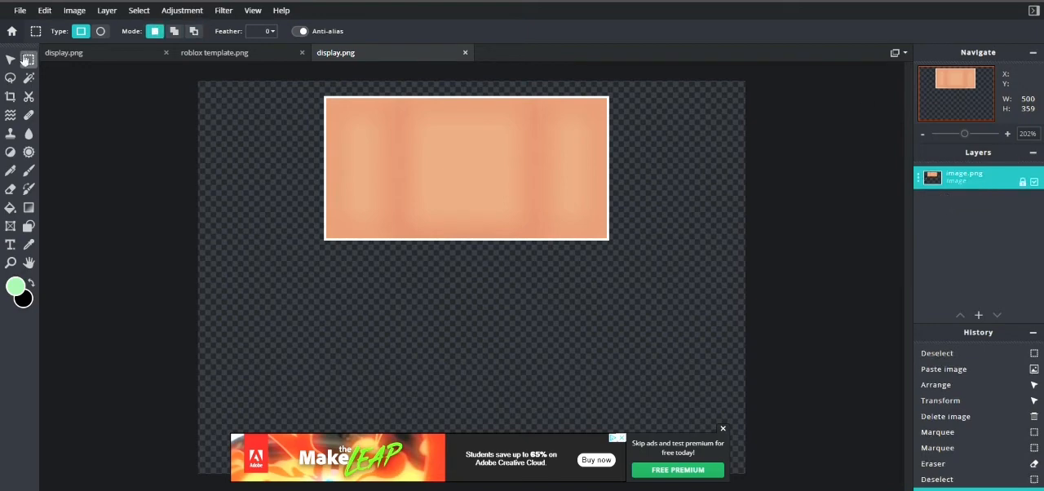
pyautogui.click(10, 59)
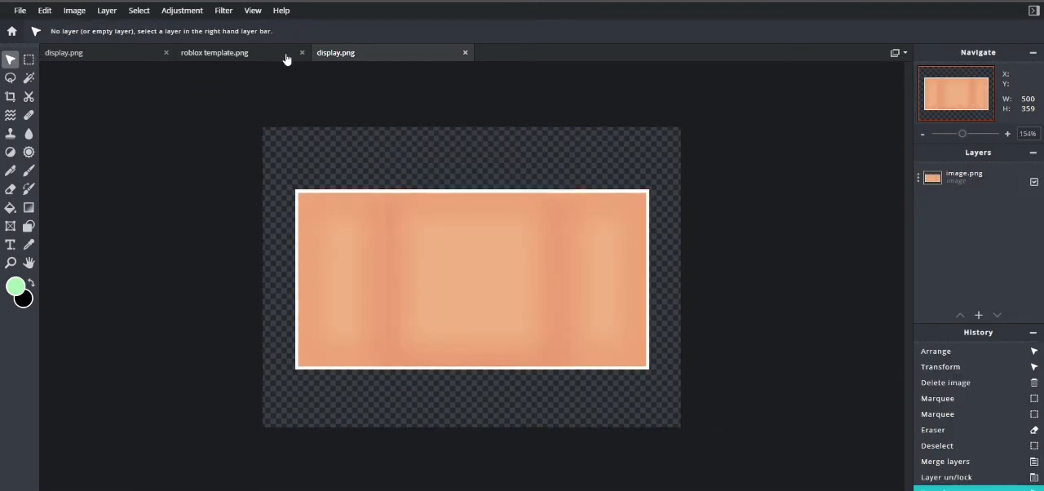
# Step: In roblox template.png, merge Layer 4 Copy Copy, collar.png and Layer 2 into one layer
pyautogui.click(286, 59)
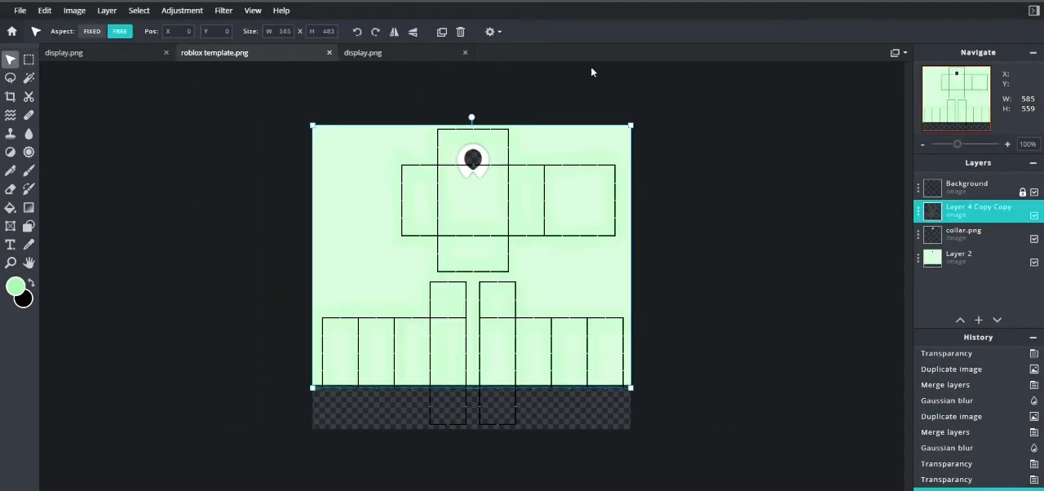
pyautogui.scroll(8, 550, 172)
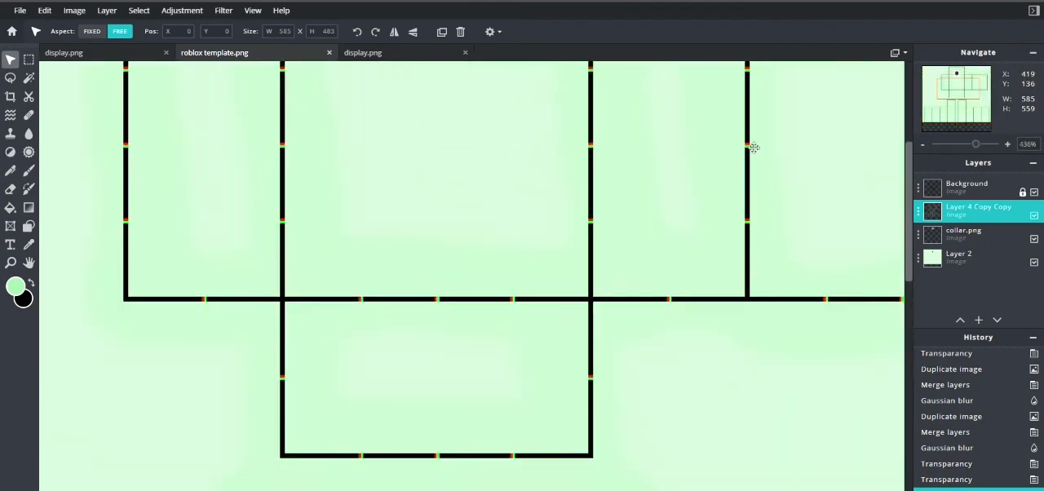
pyautogui.moveTo(905, 197); pyautogui.dragTo(896, 133)
pyautogui.click(29, 59)
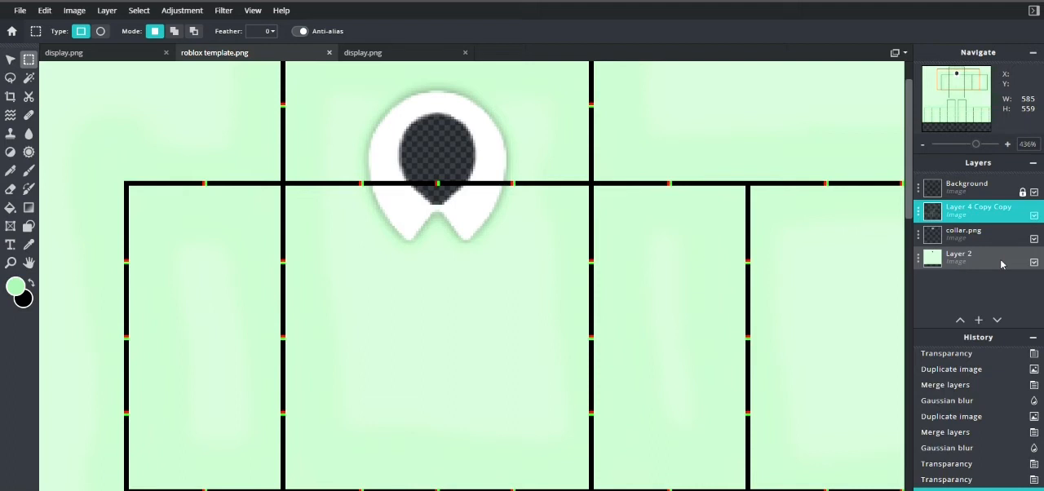
pyautogui.hotkey('ctrl', 'e')
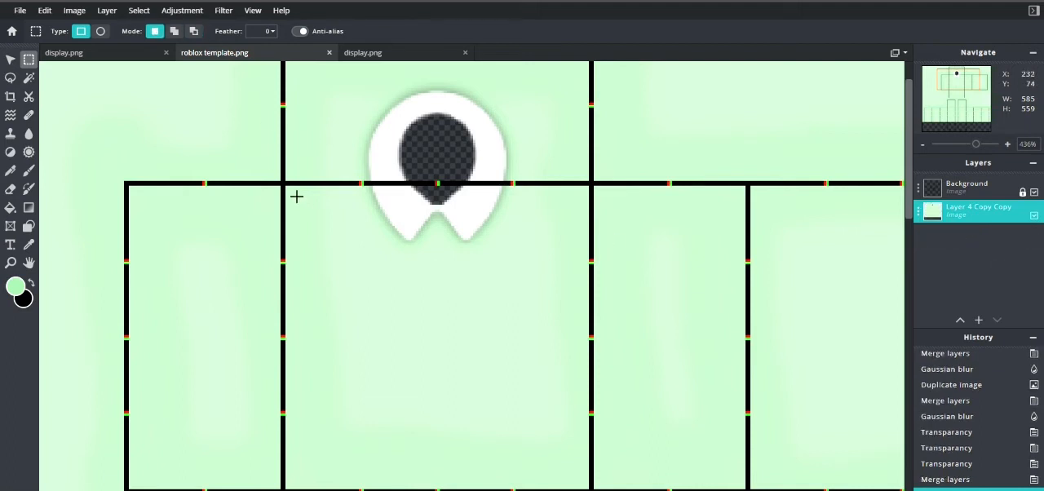
# Step: Select the front torso panel inside its template outline, about 128 by 127 px
pyautogui.moveTo(287, 186); pyautogui.dragTo(342, 239)
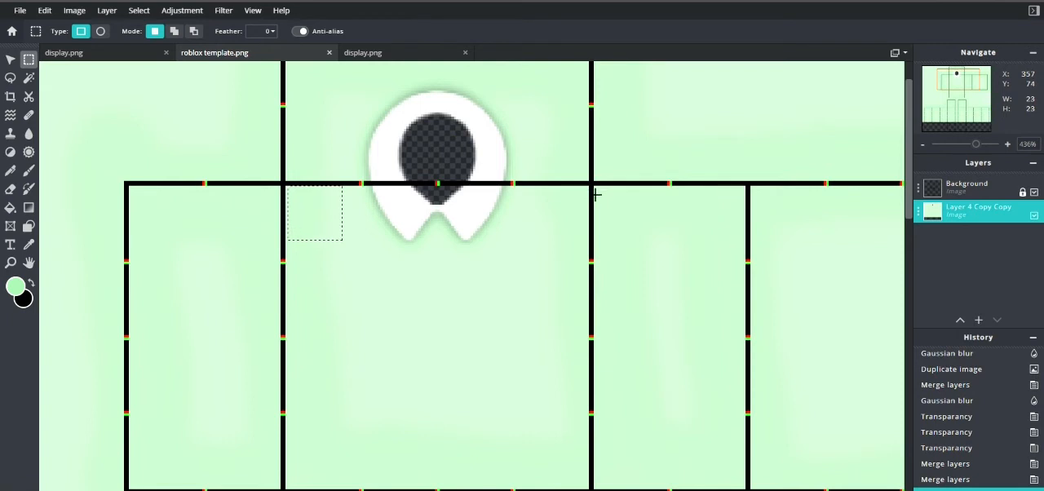
pyautogui.moveTo(585, 189)
pyautogui.mouseDown()
pyautogui.moveTo(589, 203)
pyautogui.moveTo(520, 233)
pyautogui.mouseUp()
pyautogui.scroll(3, 631, 210)
pyautogui.scroll(-3, 565, 174)
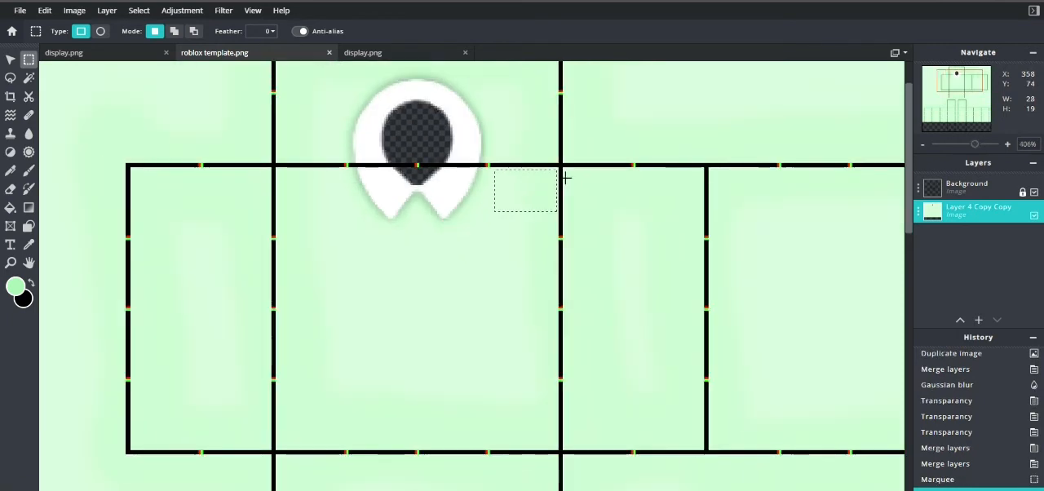
pyautogui.moveTo(565, 174); pyautogui.dragTo(286, 458)
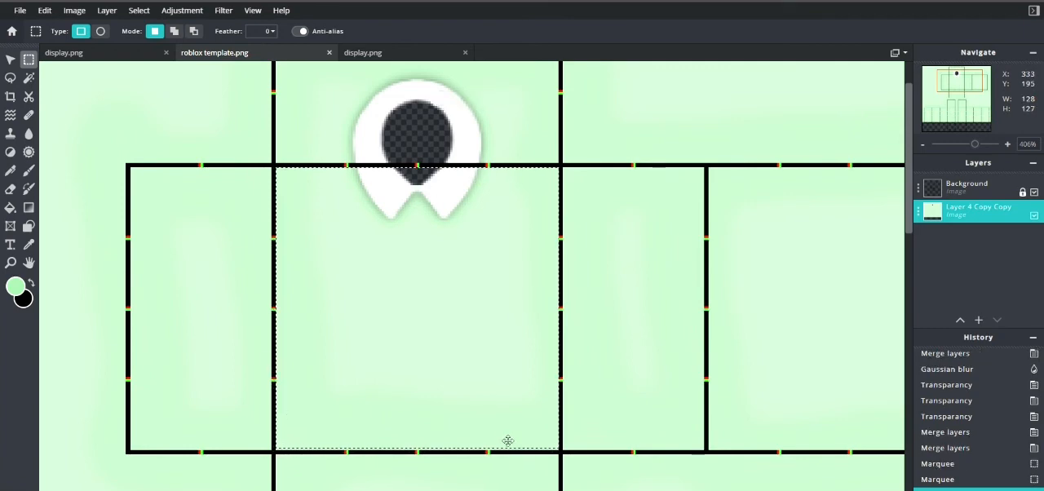
# Step: Extend the torso selection down to the template's lower line so it measures 128 by 128 px
pyautogui.scroll(5, 470, 439)
pyautogui.moveTo(909, 194); pyautogui.dragTo(908, 220)
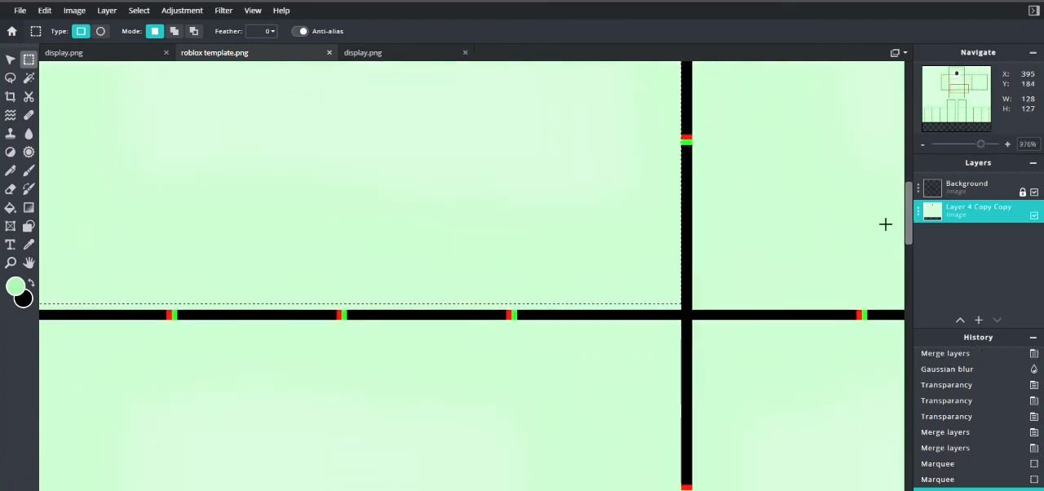
pyautogui.moveTo(534, 490); pyautogui.dragTo(496, 490)
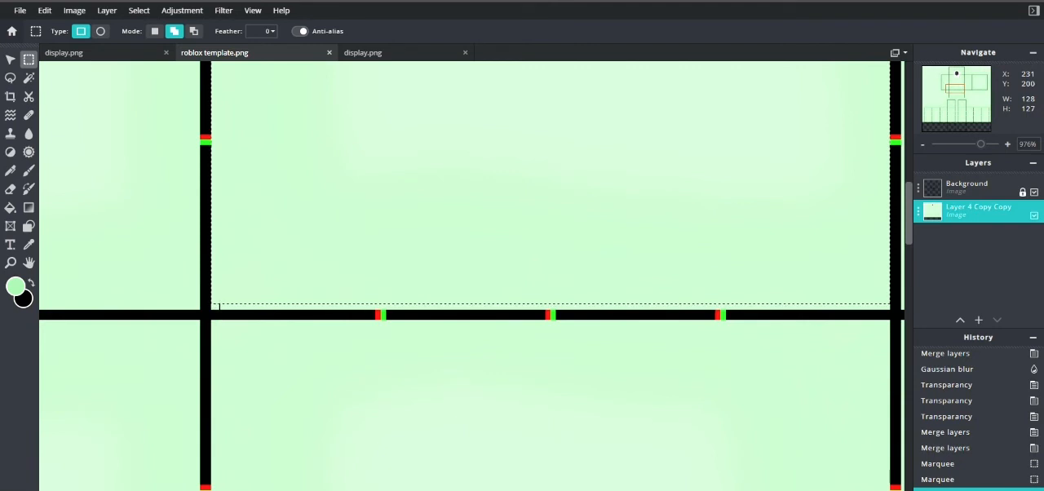
pyautogui.moveTo(223, 322); pyautogui.dragTo(834, 305)
pyautogui.hotkey('ctrl', 'z')
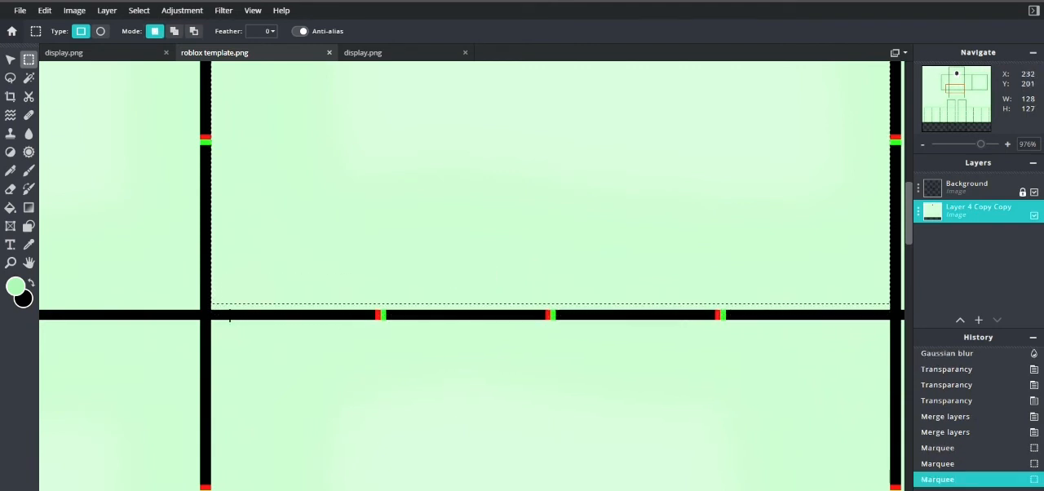
pyautogui.moveTo(220, 319); pyautogui.dragTo(864, 285)
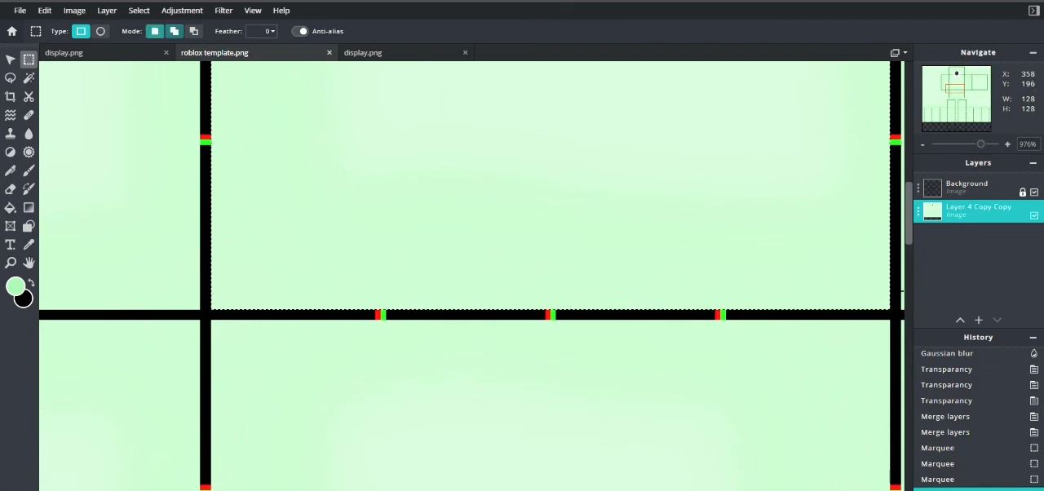
# Step: Copy the selected front torso panel from the merged shirt layer
pyautogui.scroll(-5, 795, 263)
pyautogui.scroll(1, 795, 264)
pyautogui.press('shift')
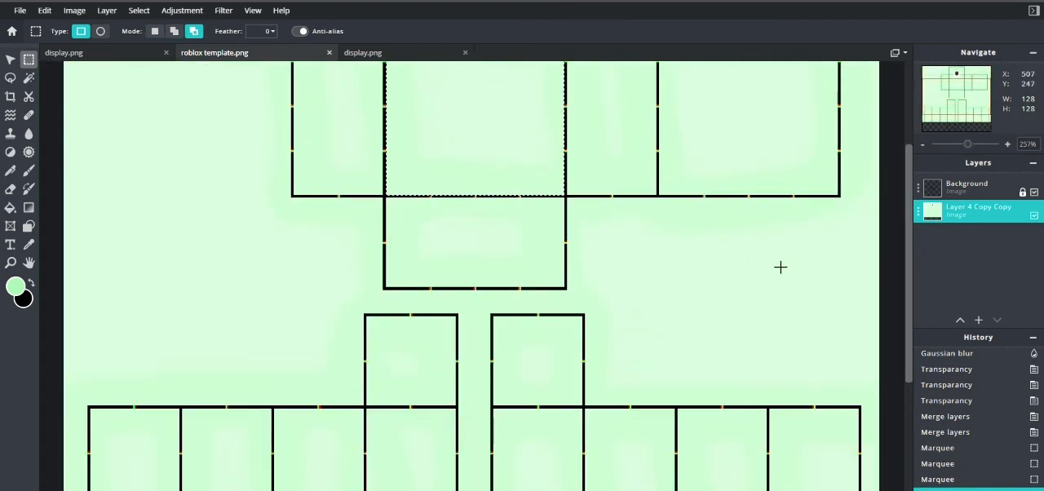
pyautogui.press('shift')
pyautogui.hotkey('ctrl', 'c')
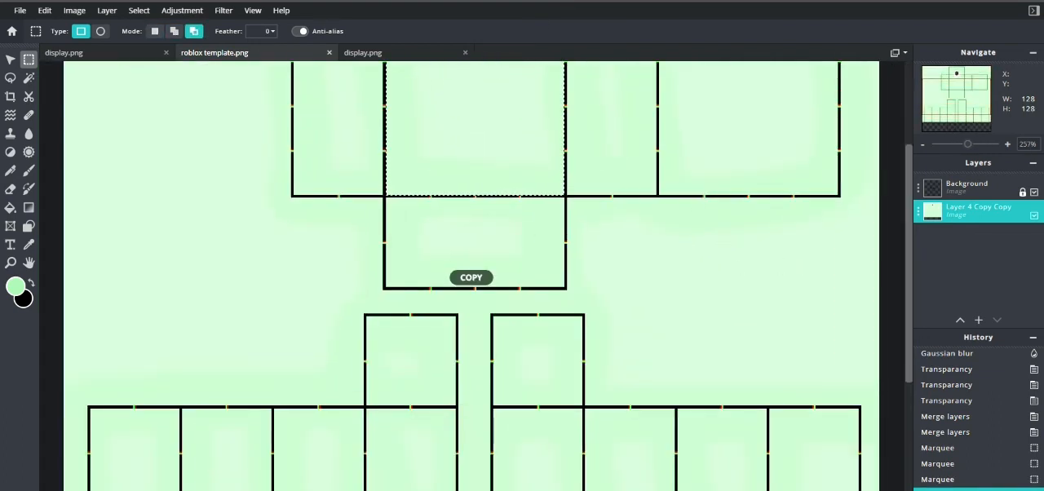
# Step: Paste the copied front torso panel into the display.png with the body image and move it up against the body's upper edge
pyautogui.click(381, 51)
pyautogui.hotkey('ctrl', 'v')
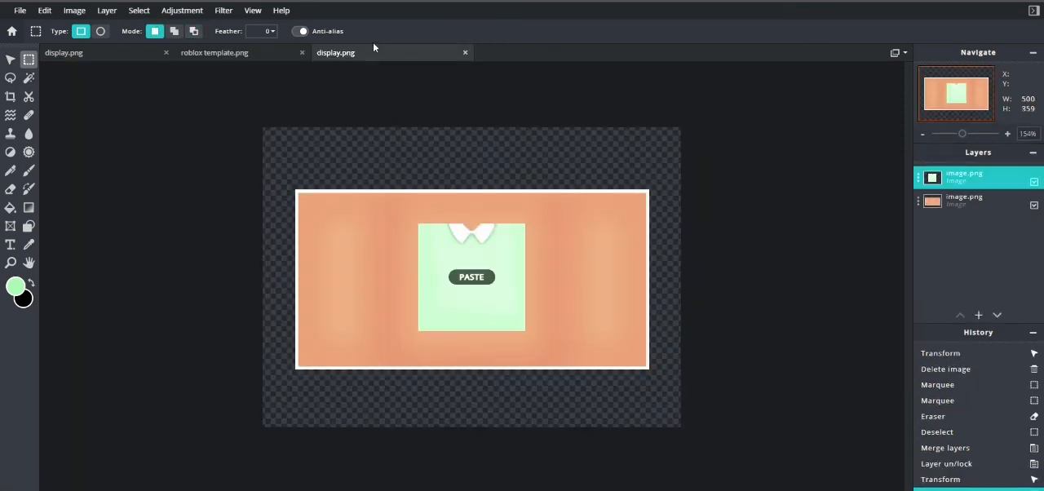
pyautogui.click(10, 59)
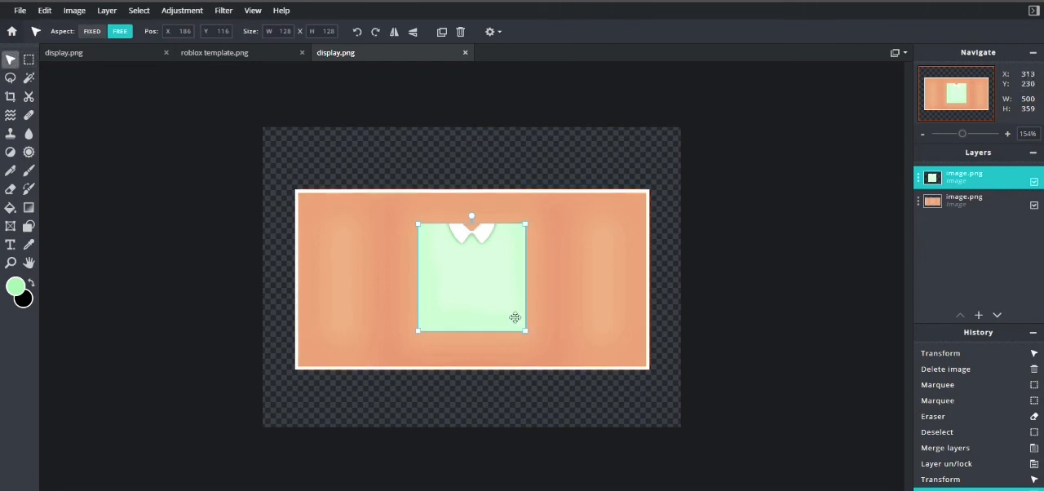
pyautogui.moveTo(492, 303); pyautogui.dragTo(452, 273)
# Step: Enlarge the pasted torso panel proportionally and align it to cover the body's torso between the two arms
pyautogui.moveTo(484, 302); pyautogui.dragTo(559, 361)
pyautogui.hotkey('ctrl', 'z')
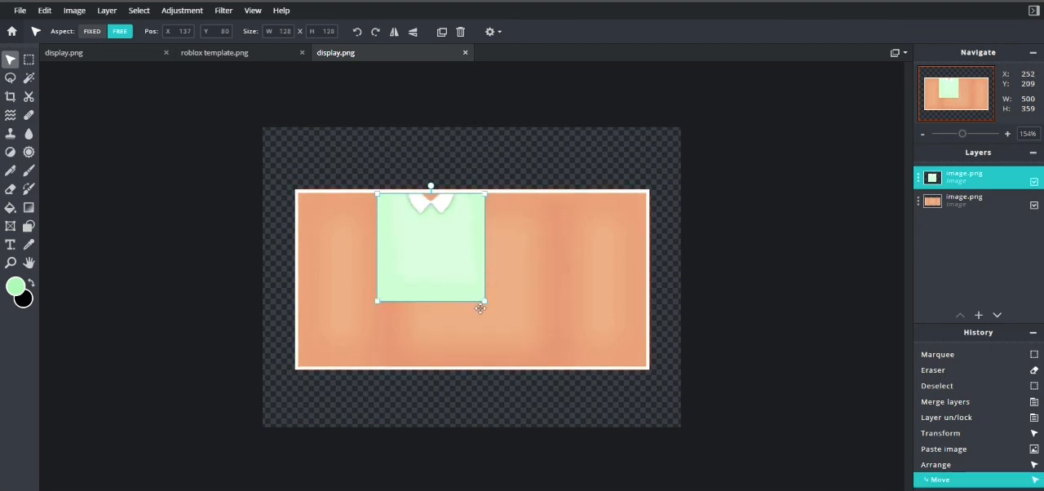
pyautogui.press('shift')
pyautogui.moveTo(484, 302); pyautogui.dragTo(557, 356)
pyautogui.moveTo(517, 333); pyautogui.dragTo(513, 327)
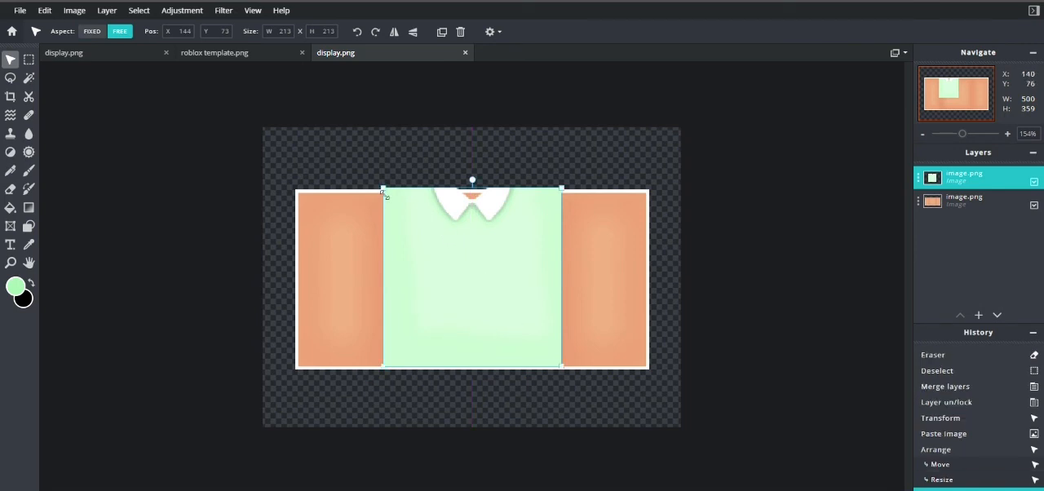
pyautogui.moveTo(384, 194); pyautogui.dragTo(388, 207)
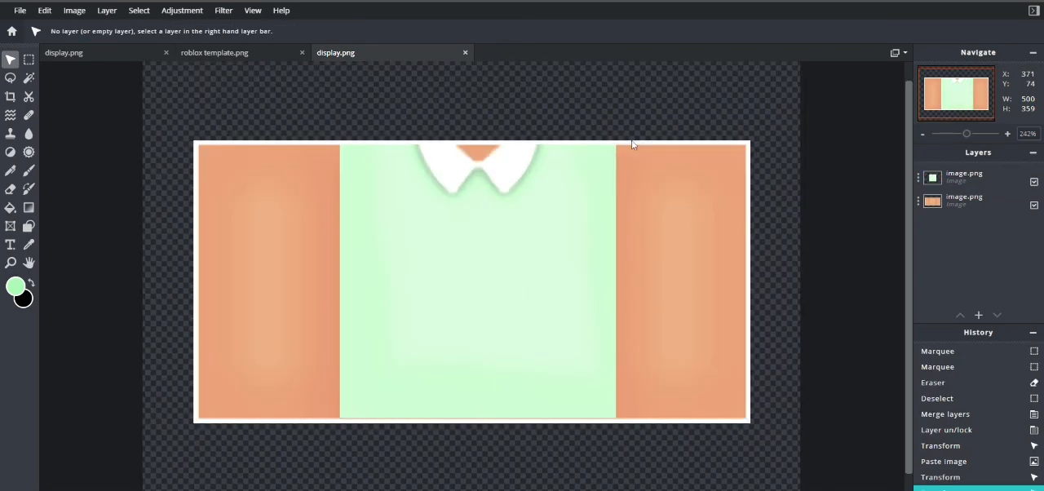
# Step: In roblox template.png, select the first panel of the right-hand arm group, 64 by 128 px, and copy it
pyautogui.click(189, 53)
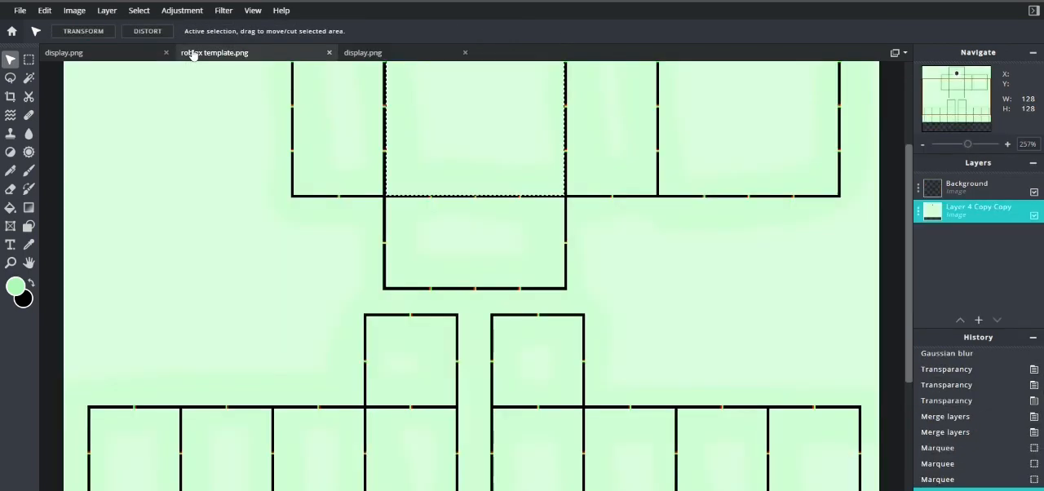
pyautogui.scroll(6, 706, 160)
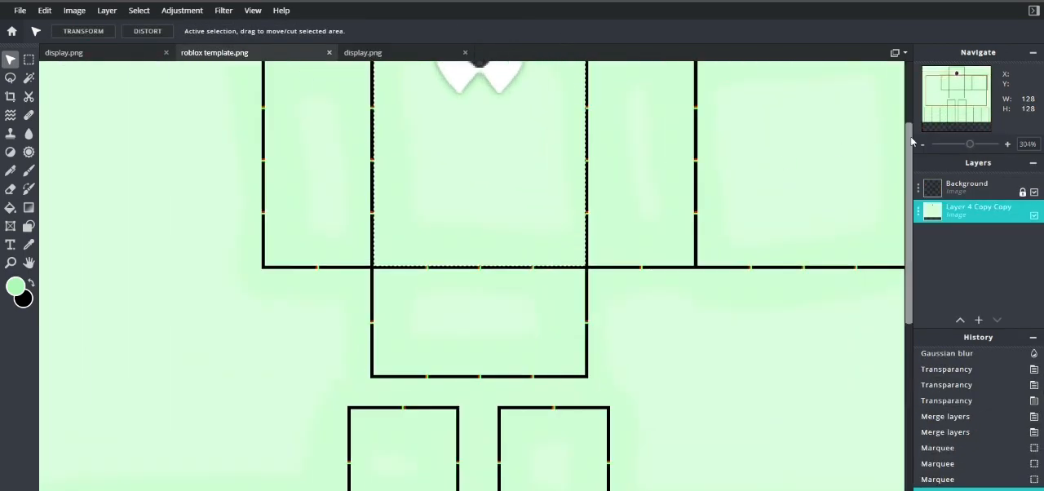
pyautogui.moveTo(910, 163); pyautogui.dragTo(924, 400)
pyautogui.scroll(5, 687, 301)
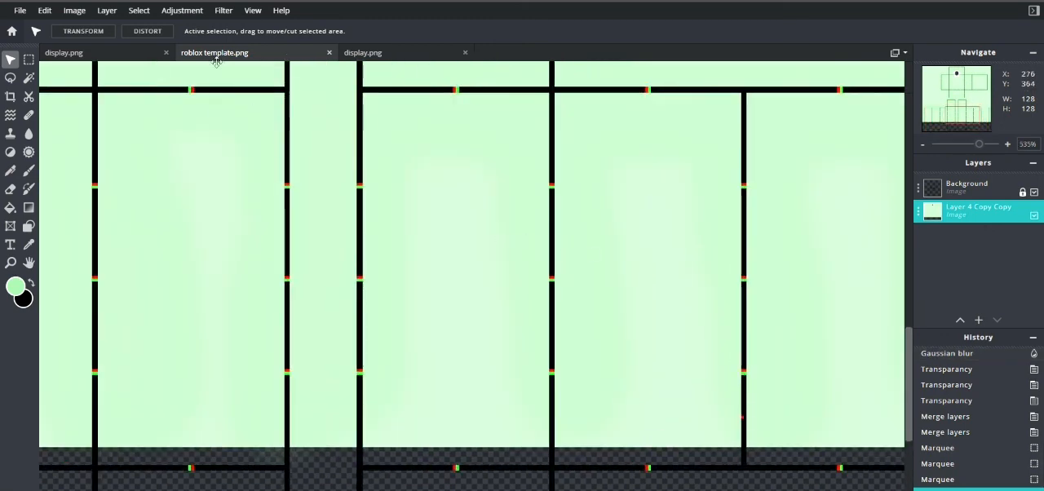
pyautogui.click(29, 61)
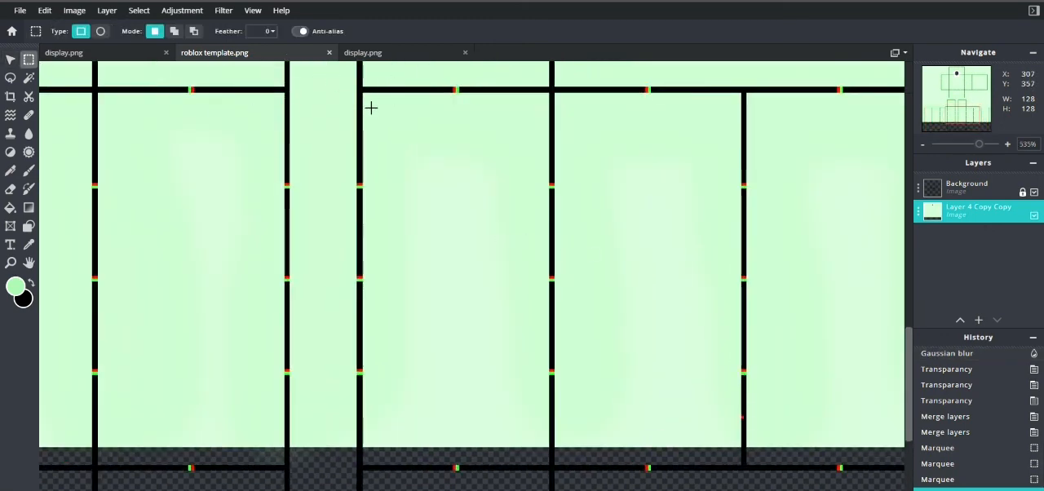
pyautogui.moveTo(371, 102); pyautogui.dragTo(556, 472)
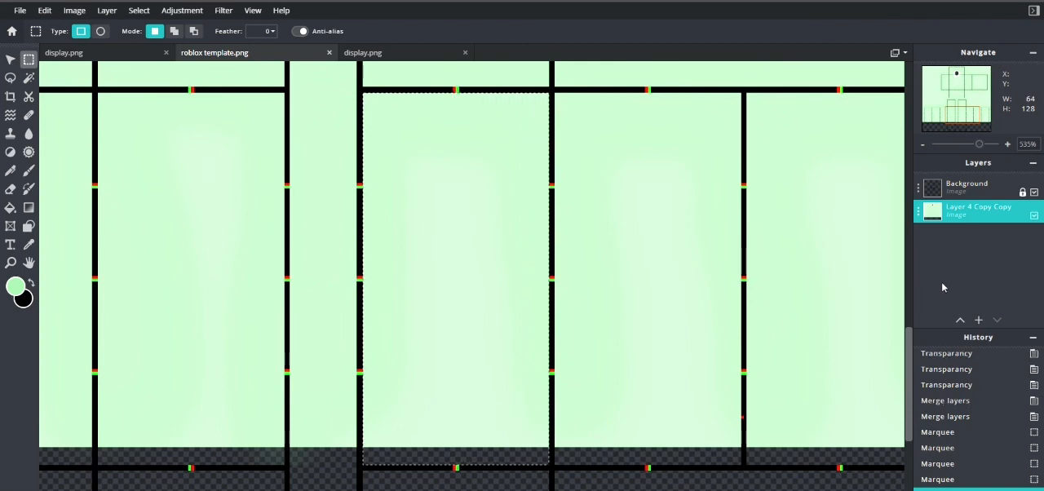
pyautogui.press('shift')
pyautogui.hotkey('ctrl', 'c')
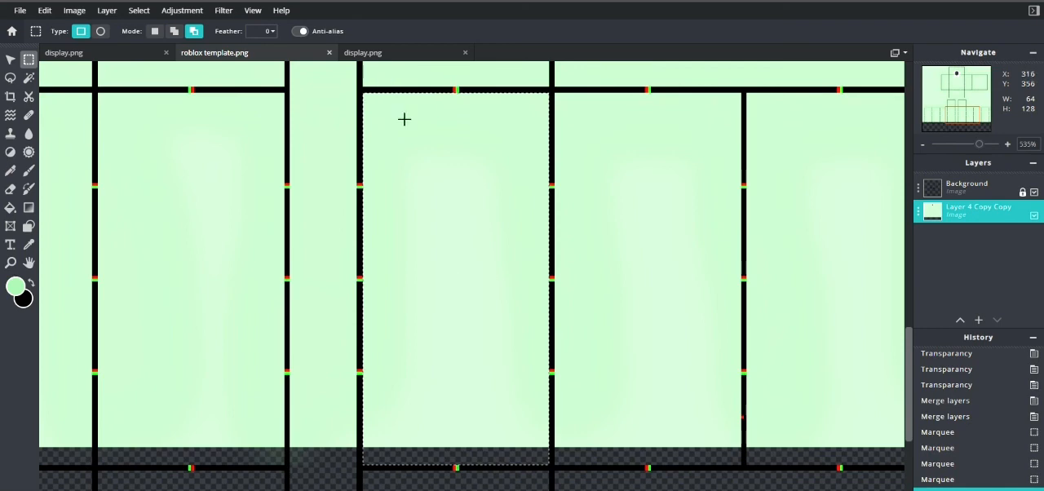
# Step: Paste the arm panel into the body's display.png and move it onto the right-hand arm
pyautogui.click(367, 54)
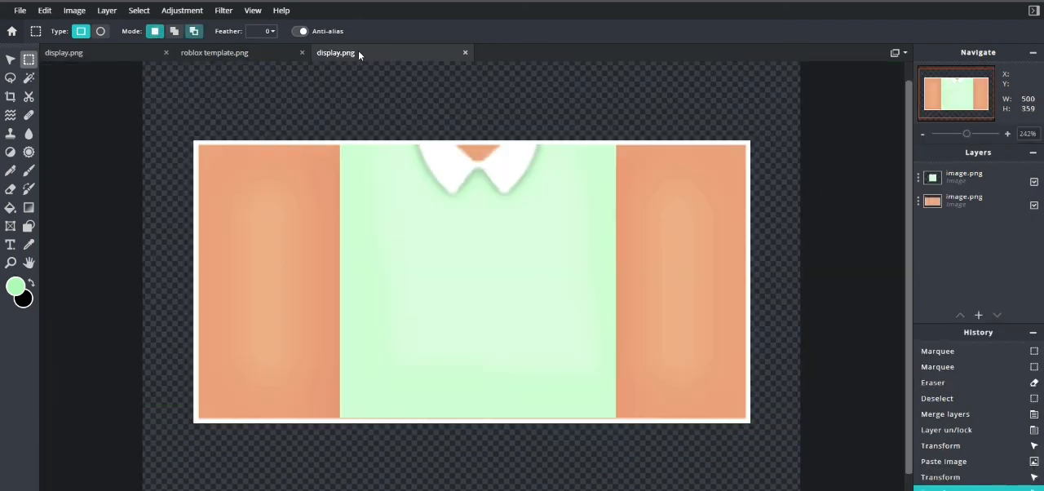
pyautogui.hotkey('ctrl', 'v')
pyautogui.click(10, 59)
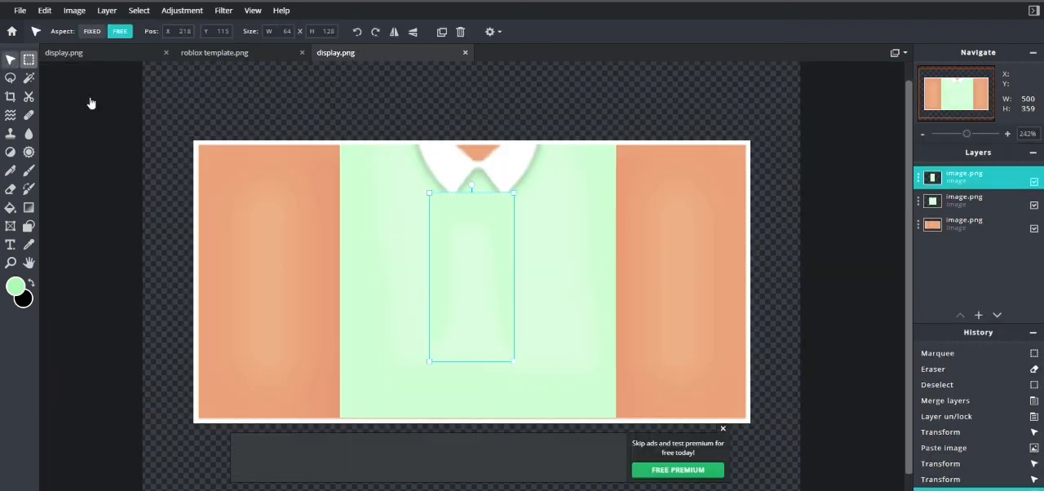
pyautogui.moveTo(462, 326); pyautogui.dragTo(645, 280)
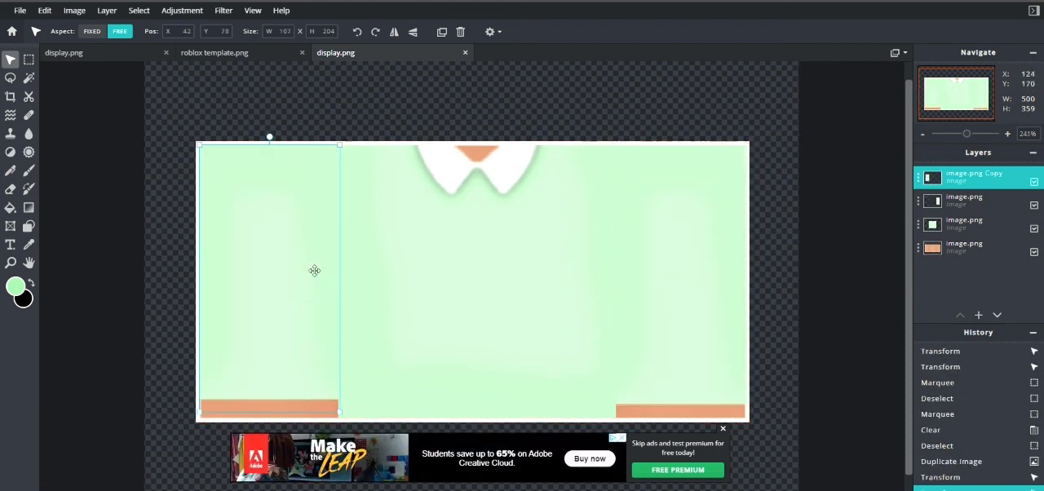
# Step: Deselect the left sleeve layer and dismiss the advertisement covering the canvas
pyautogui.click(857, 343)
pyautogui.scroll(-2, 843, 333)
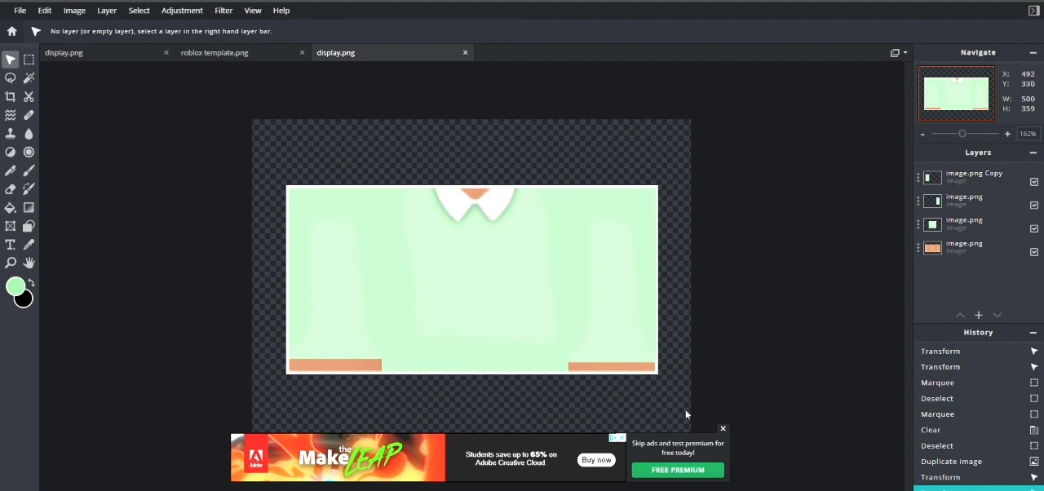
pyautogui.click(722, 428)
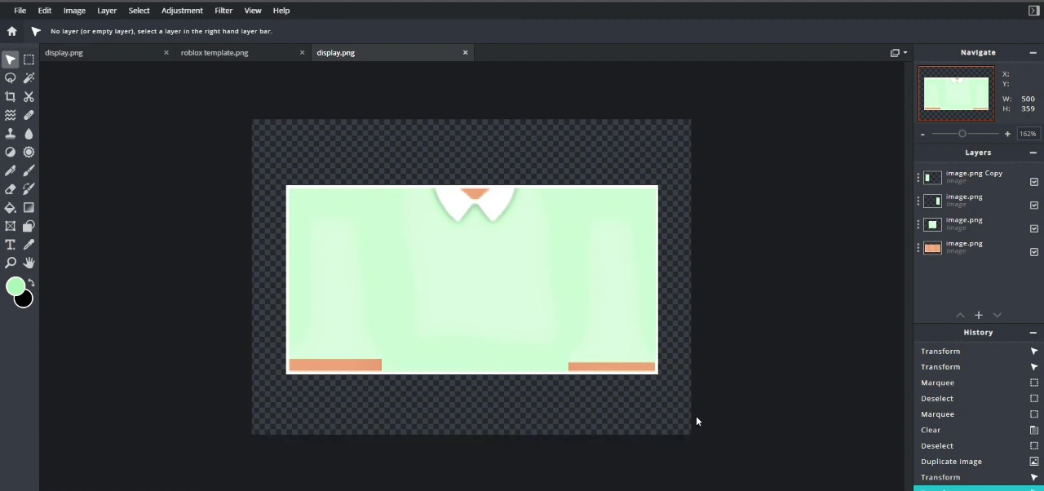